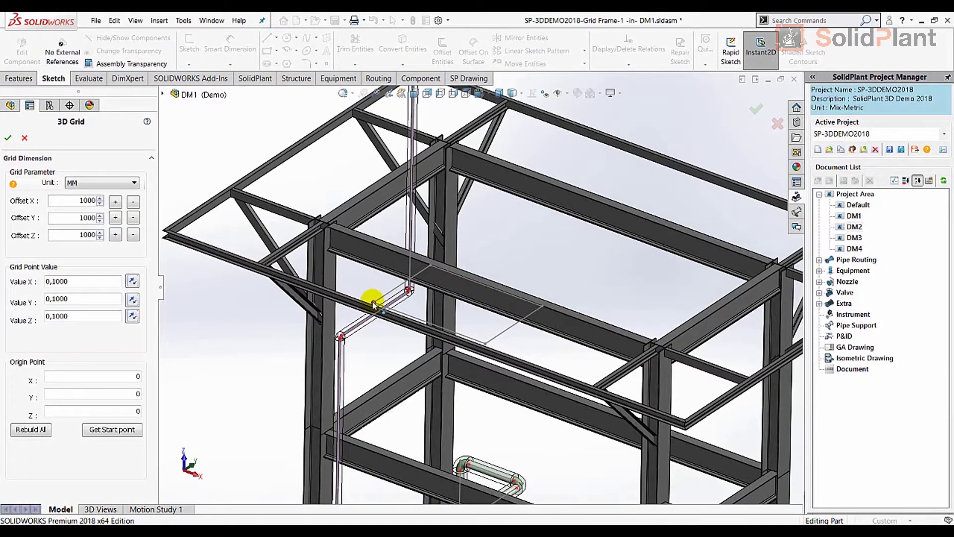
# Create the grid box from its start point and select the grid frame part.
pyautogui.click(110, 429)
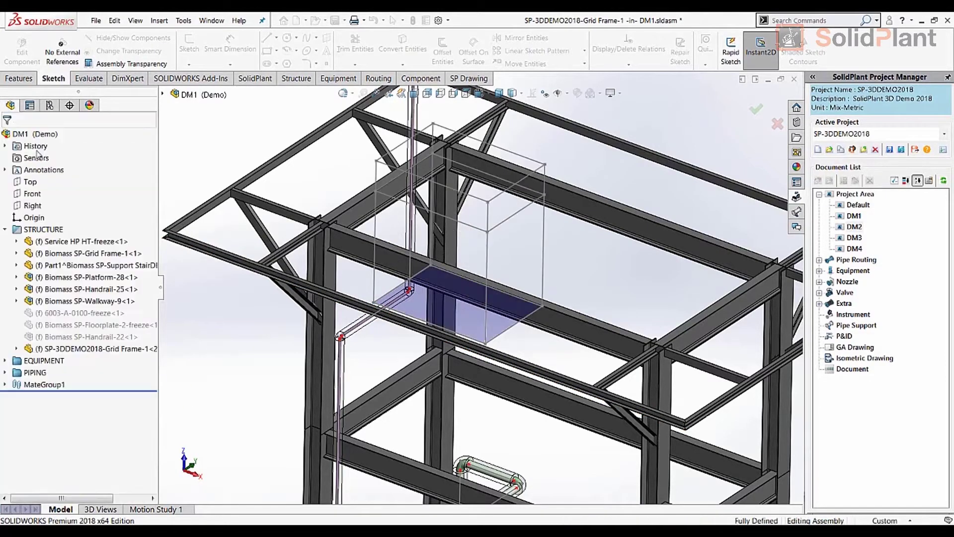
pyautogui.scroll(-3, 391, 295)
pyautogui.click(395, 299)
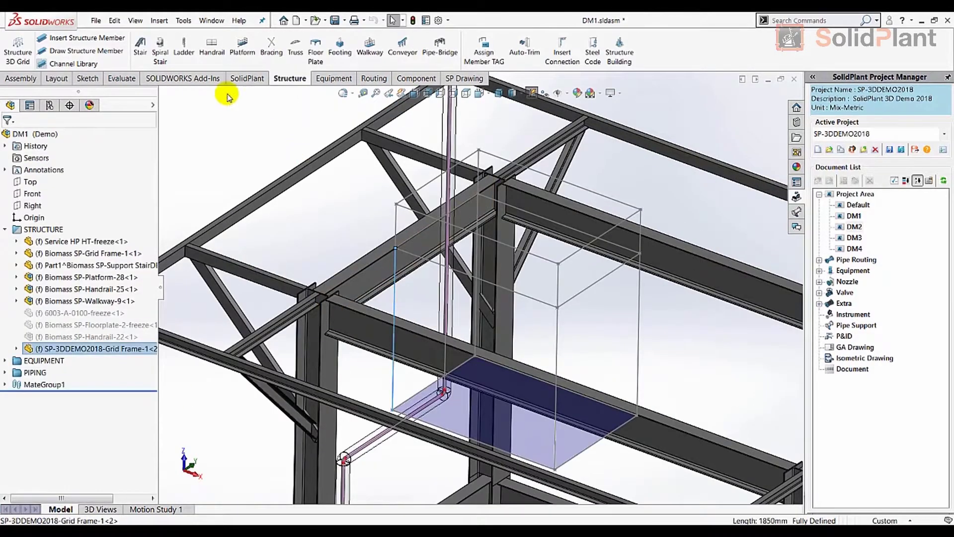
# Insert JIS H Section 100 x 100 x 17 members along the middle and right vertical grid lines.
pyautogui.click(77, 37)
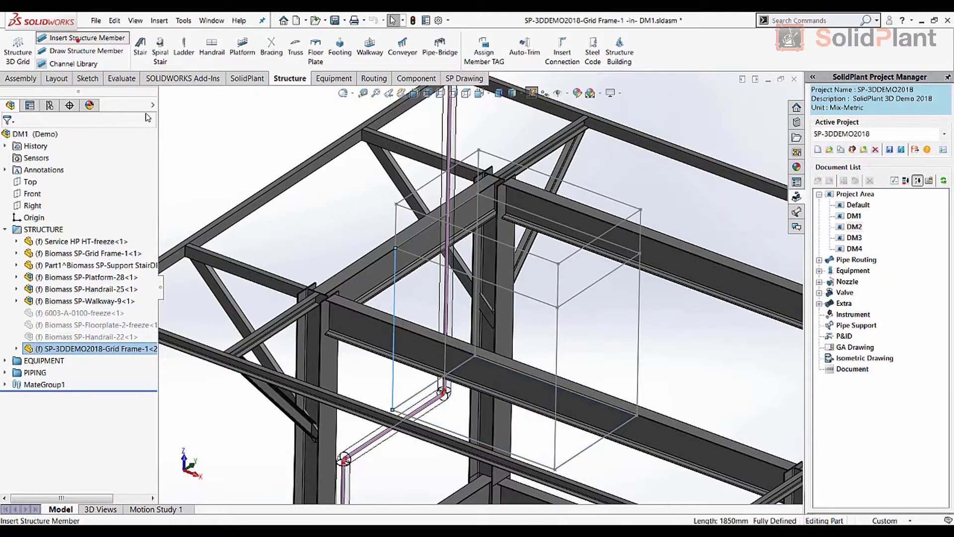
pyautogui.click(145, 213)
pyautogui.click(90, 289)
pyautogui.click(77, 239)
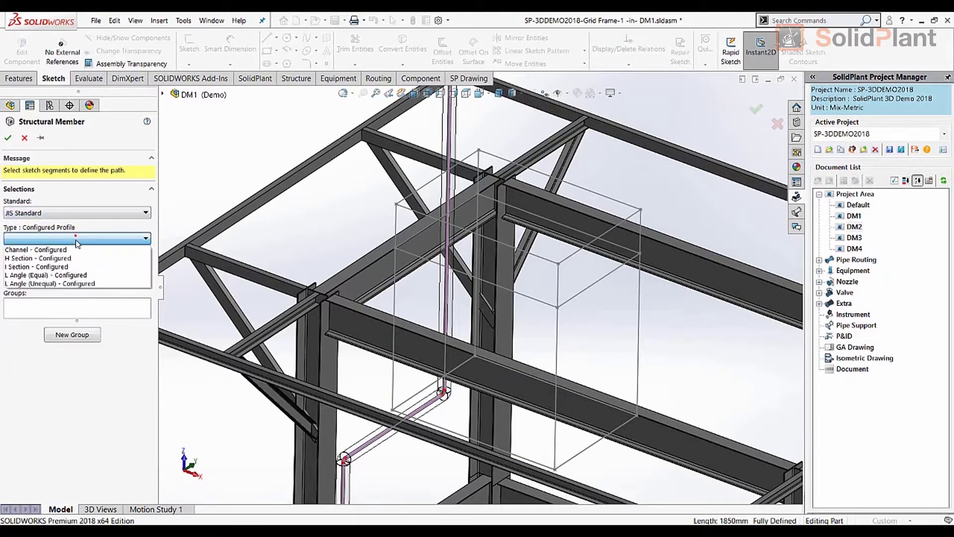
pyautogui.click(76, 258)
pyautogui.click(74, 262)
pyautogui.click(92, 29)
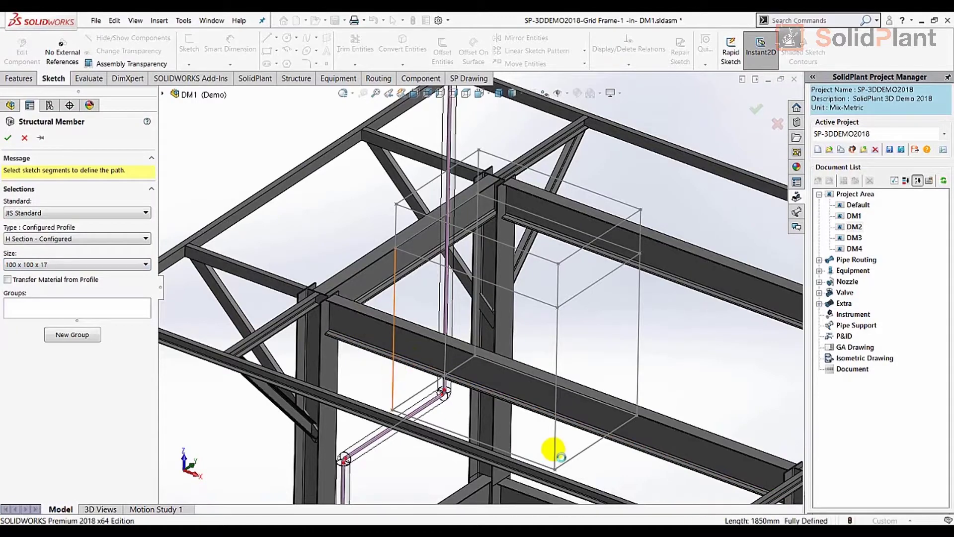
pyautogui.click(555, 442)
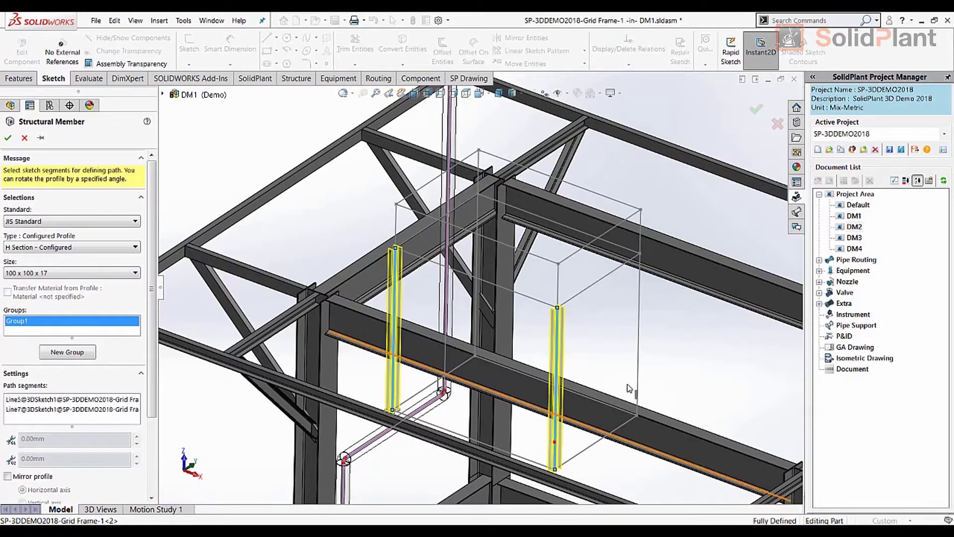
pyautogui.click(640, 345)
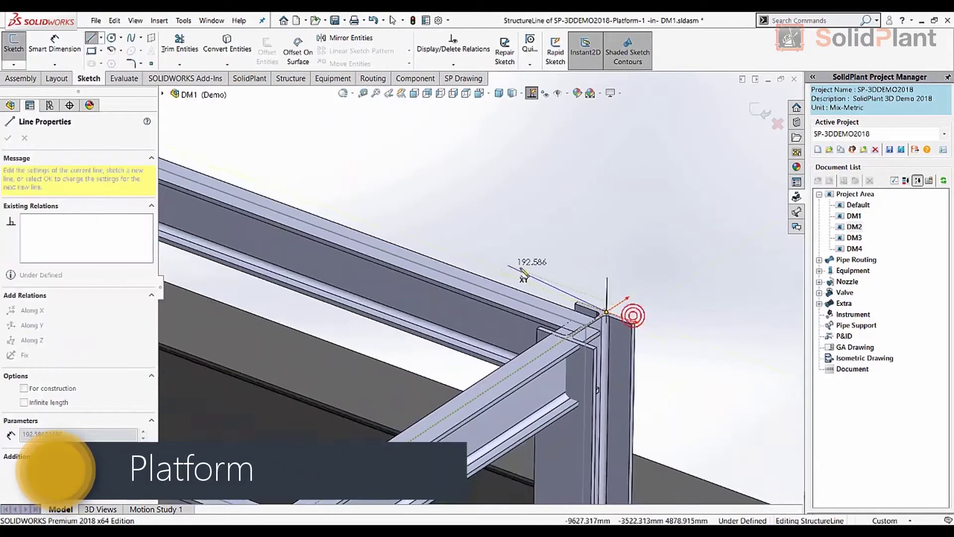
# Rebuild the handrailed platform with width B of 900 and the S2 support removed.
pyautogui.scroll(5, 432, 248)
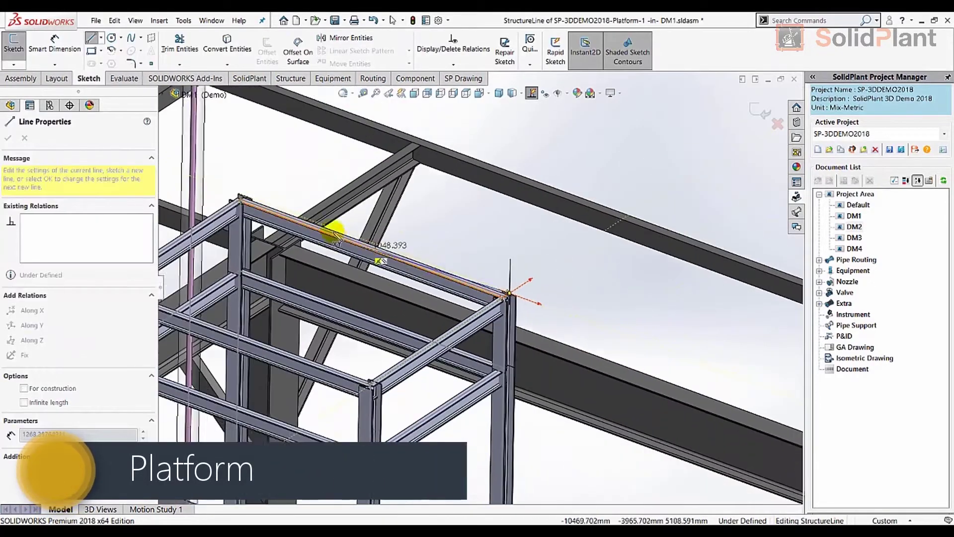
pyautogui.scroll(-6, 368, 243)
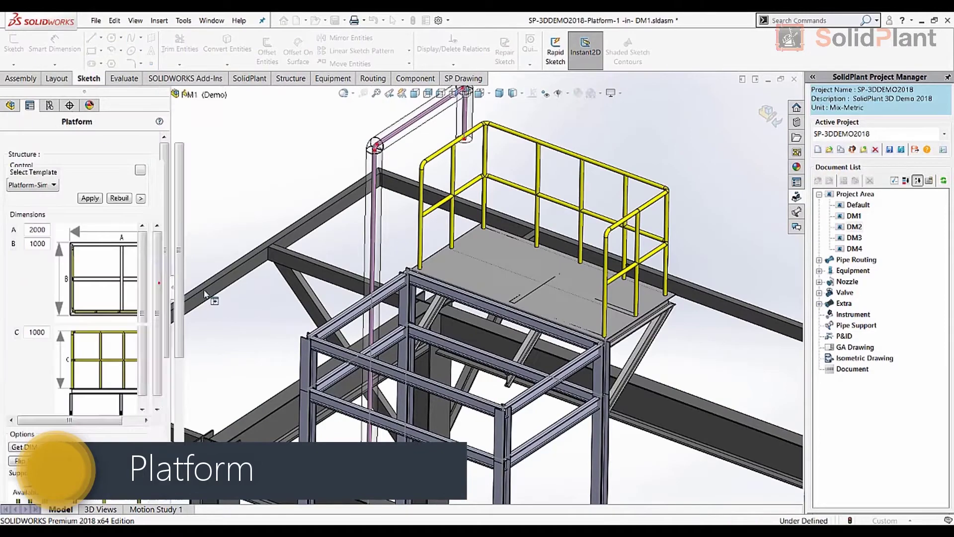
pyautogui.moveTo(170, 293); pyautogui.dragTo(233, 294)
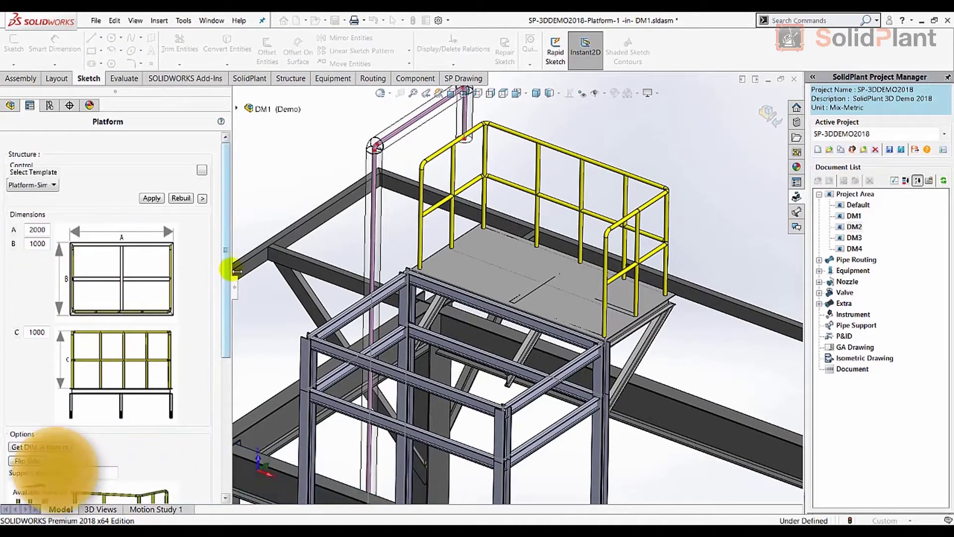
pyautogui.moveTo(227, 260); pyautogui.dragTo(222, 332)
pyautogui.scroll(4, 218, 311)
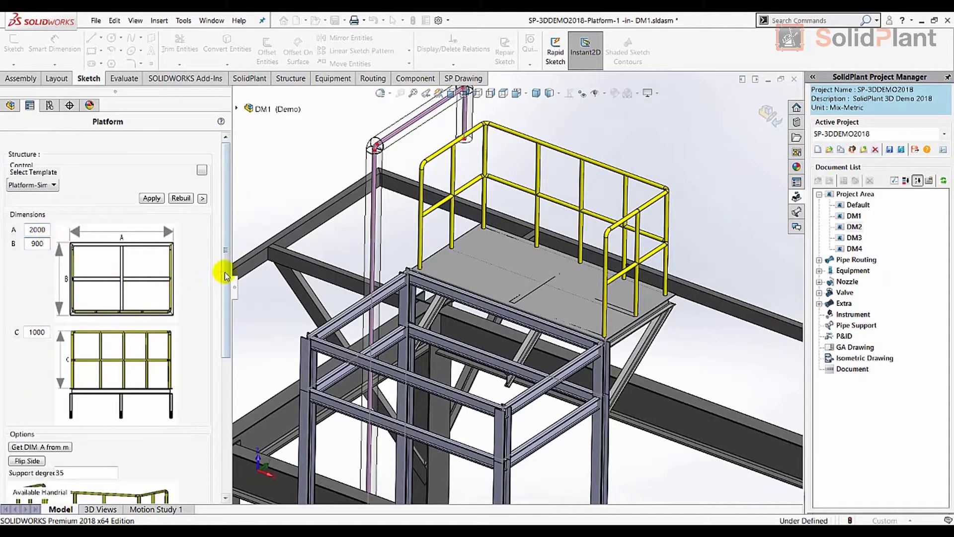
pyautogui.moveTo(226, 272); pyautogui.dragTo(230, 344)
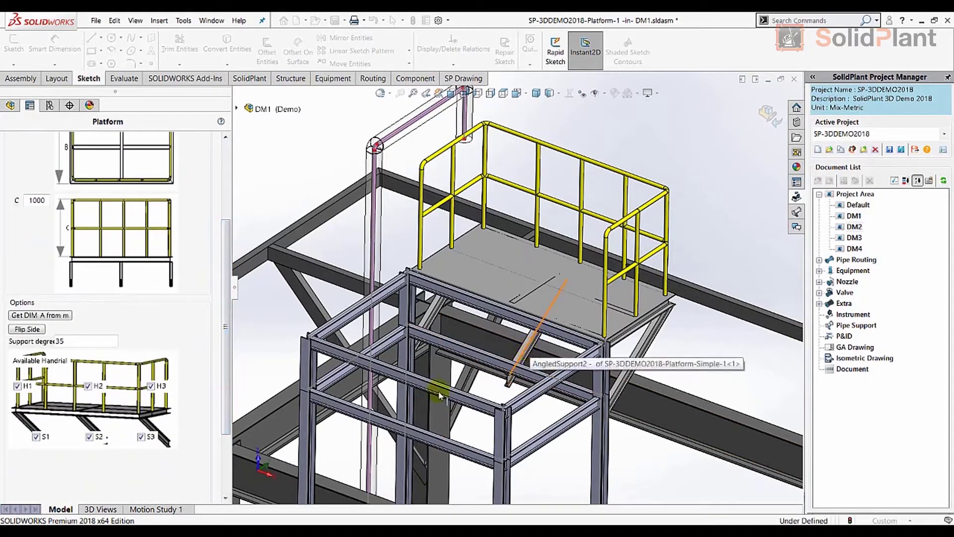
pyautogui.click(89, 436)
pyautogui.scroll(3, 209, 297)
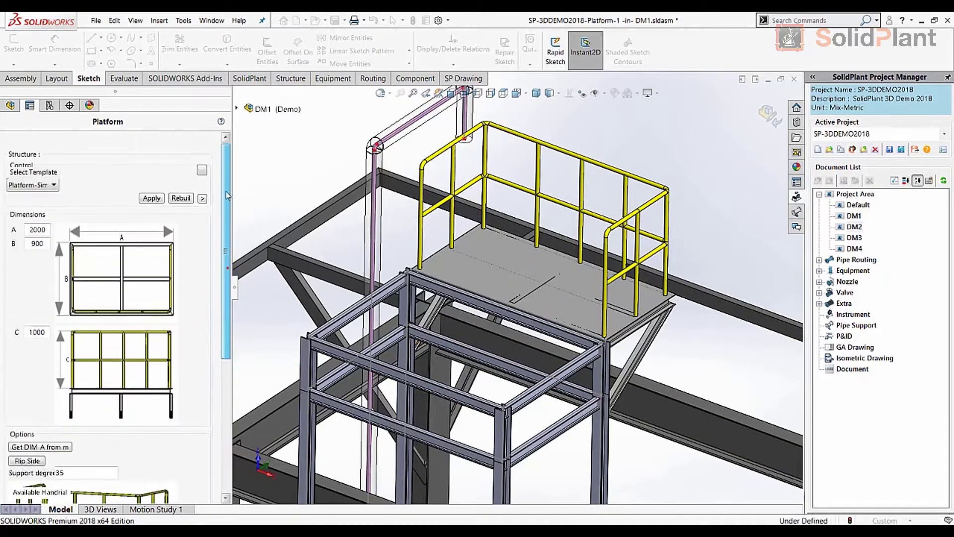
pyautogui.click(152, 198)
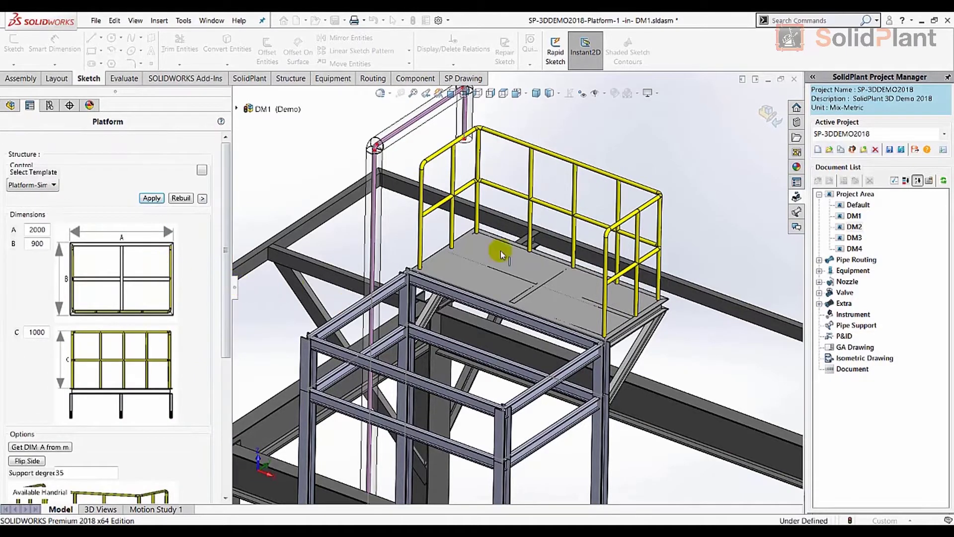
# Add a caged ladder by sketching its line from the beam and dimensioning its length.
pyautogui.click(181, 55)
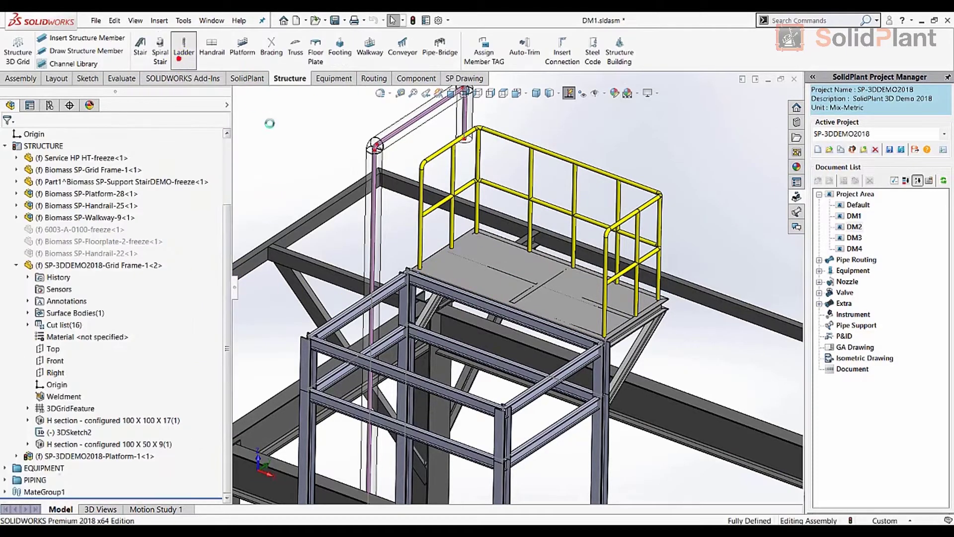
pyautogui.scroll(-10, 552, 380)
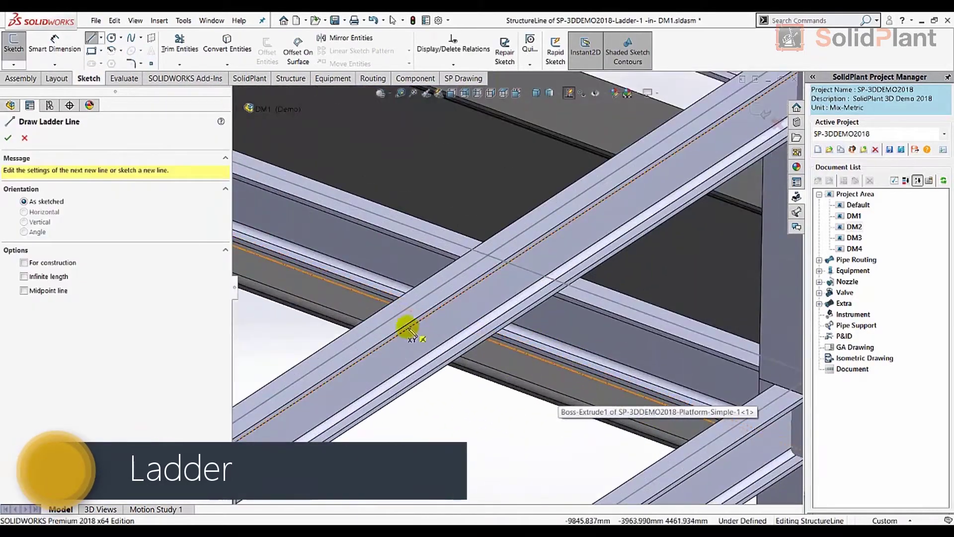
pyautogui.click(403, 327)
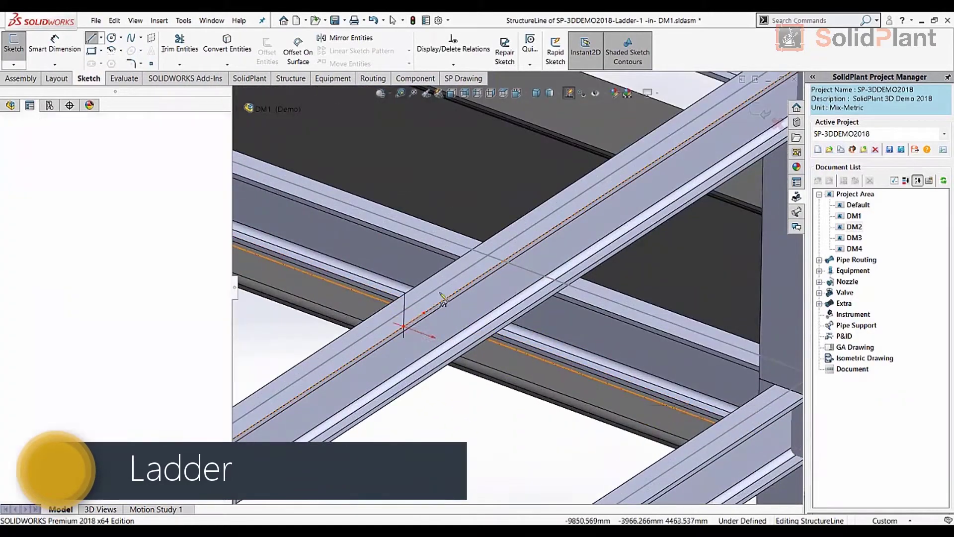
pyautogui.click(571, 215)
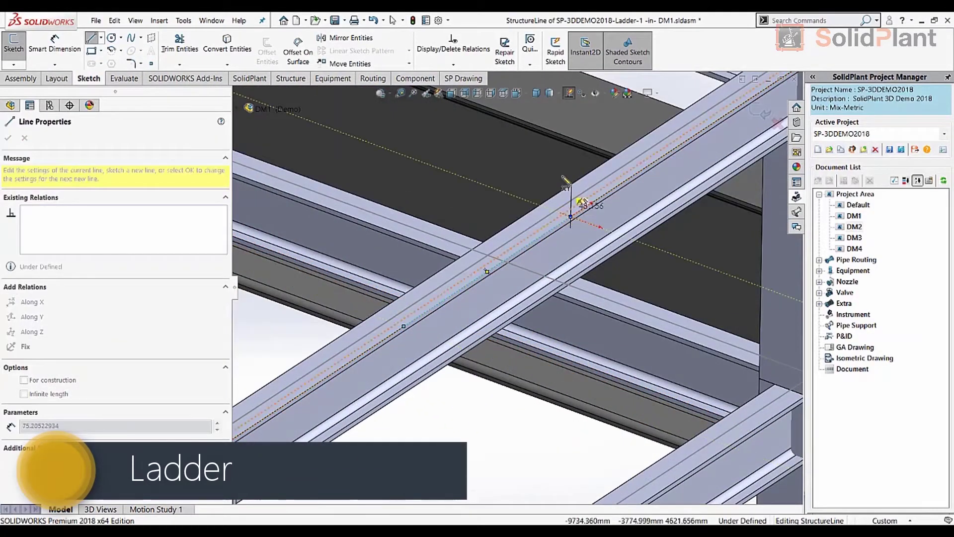
pyautogui.click(482, 276)
pyautogui.click(471, 444)
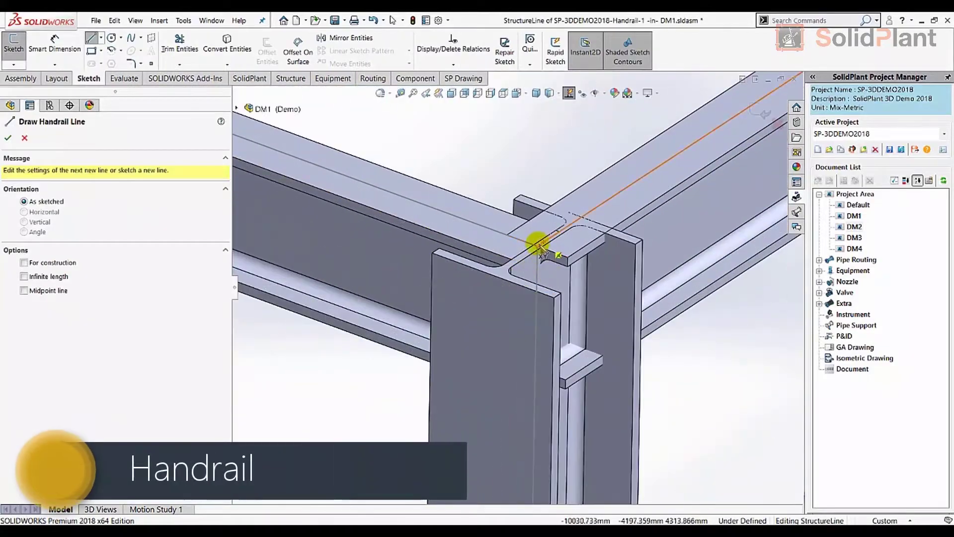
# Run 1000 mm handrail lines along the frame's top beam corners and set the number of railings.
pyautogui.click(541, 250)
pyautogui.scroll(5, 542, 250)
pyautogui.moveTo(469, 241); pyautogui.dragTo(284, 195, button='middle')
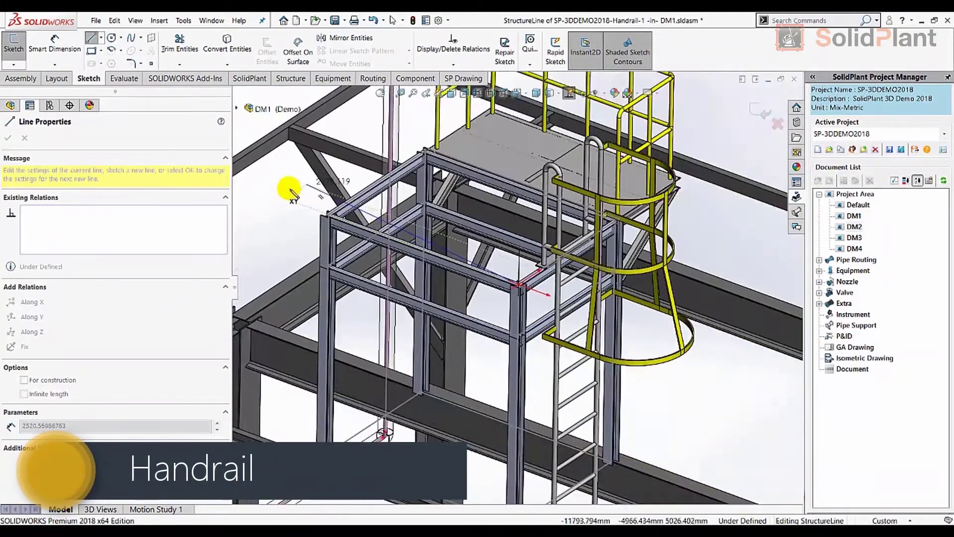
pyautogui.scroll(-8, 382, 256)
pyautogui.click(400, 261)
pyautogui.scroll(4, 612, 207)
pyautogui.scroll(-6, 579, 234)
pyautogui.scroll(2, 581, 234)
pyautogui.click(577, 262)
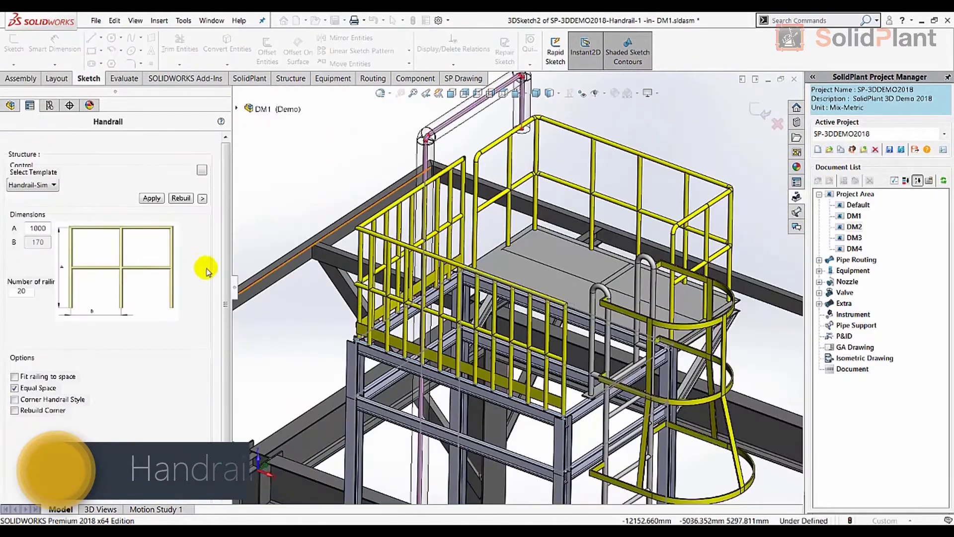
pyautogui.doubleClick(21, 291)
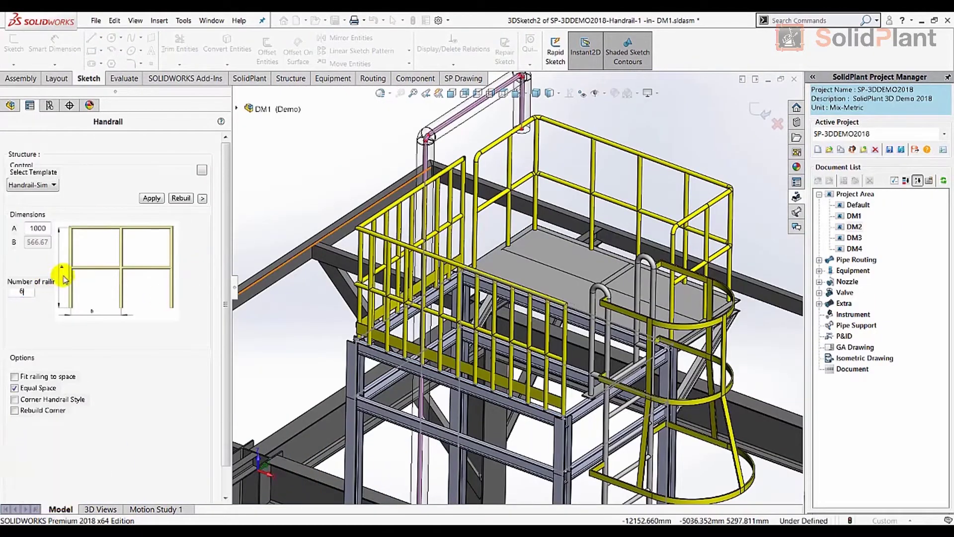
pyautogui.click(202, 170)
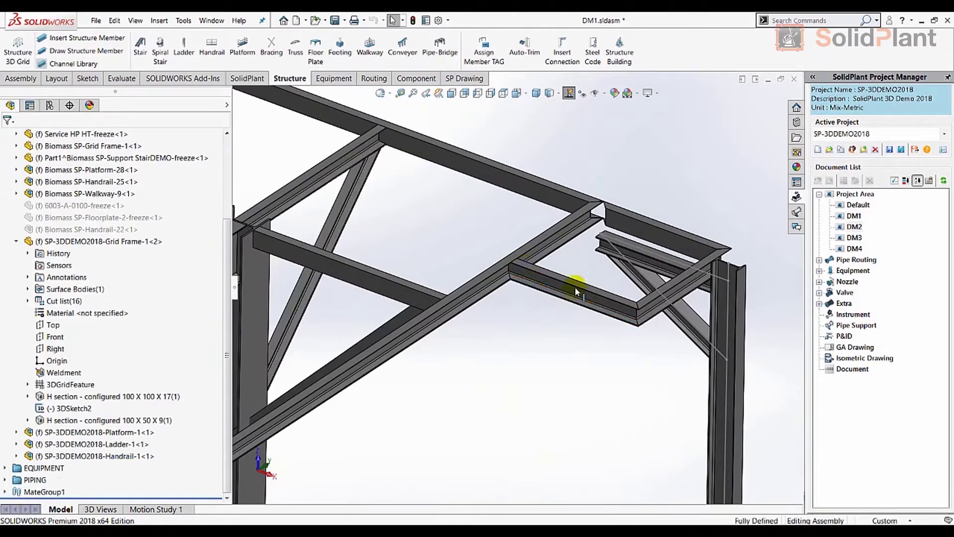
pyautogui.click(140, 50)
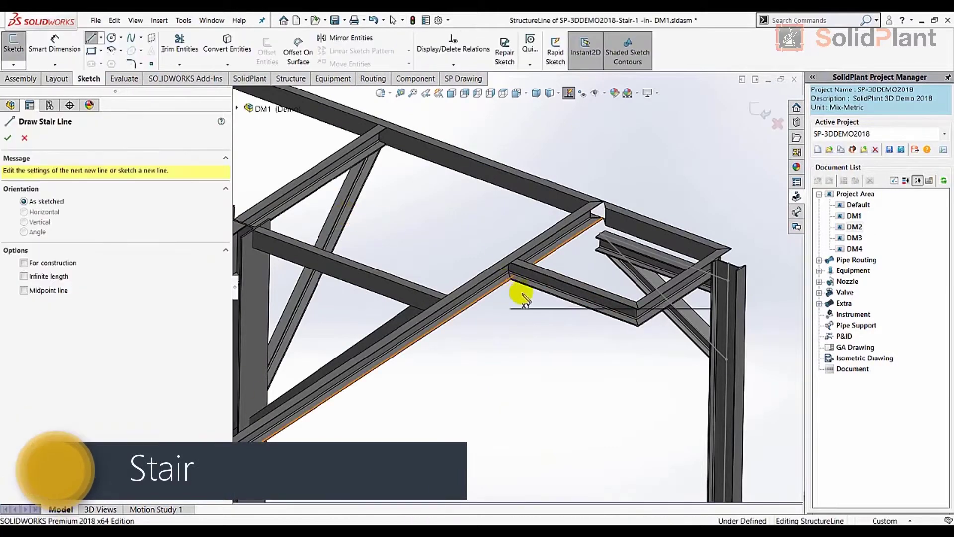
# Make the stair a 180 Degree Right Stair-Simple with 35° slope and added 2500 mm levels, then rebuild.
pyautogui.scroll(-5, 555, 268)
pyautogui.rightClick(554, 243)
pyautogui.scroll(6, 681, 367)
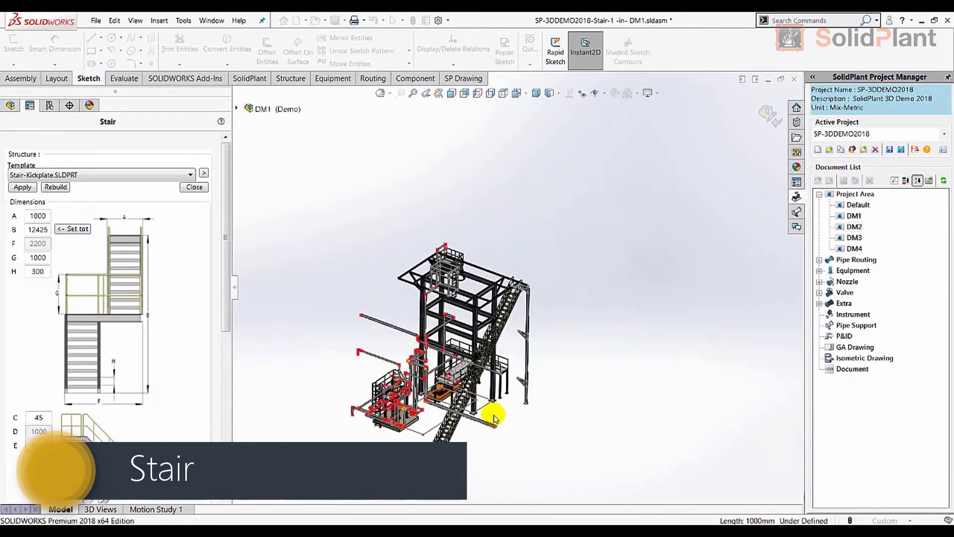
pyautogui.click(205, 188)
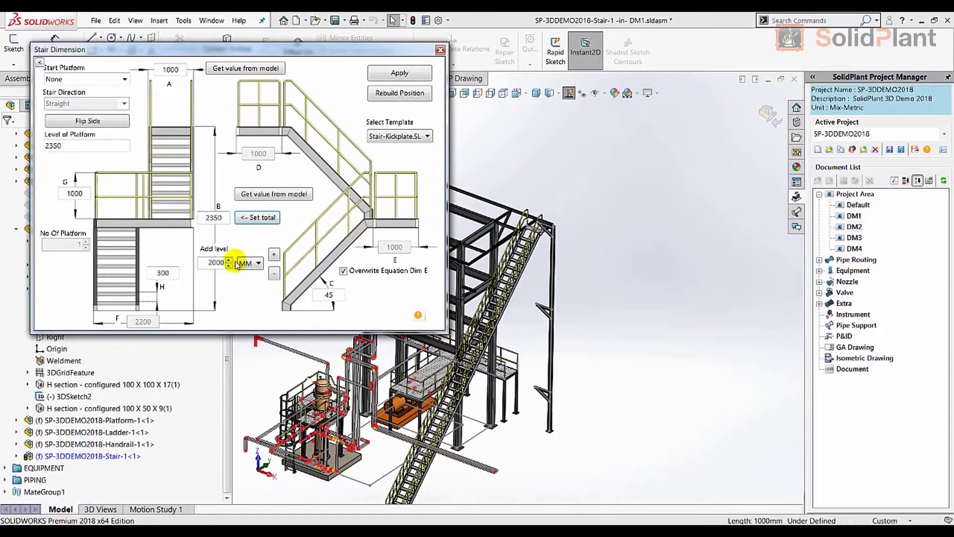
pyautogui.click(275, 255)
pyautogui.click(275, 256)
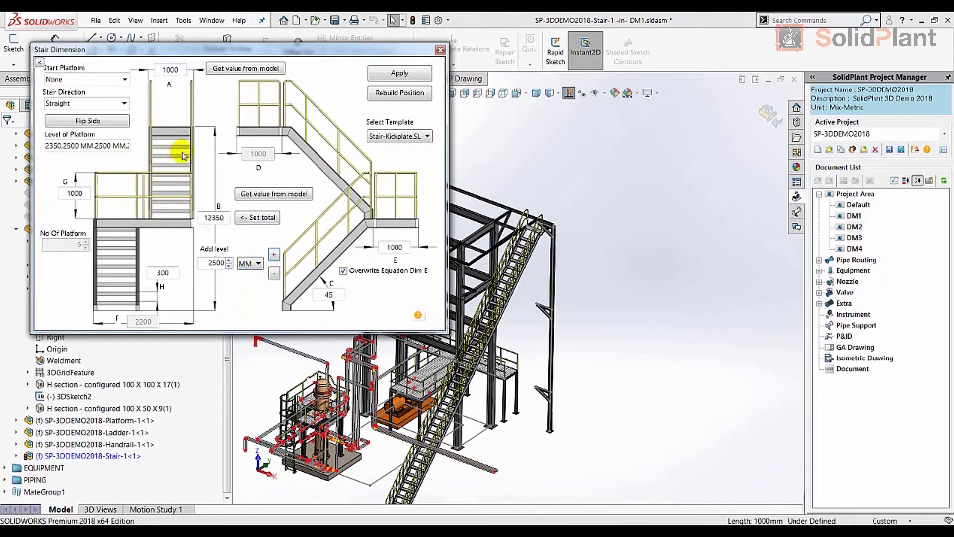
pyautogui.click(124, 103)
pyautogui.click(114, 145)
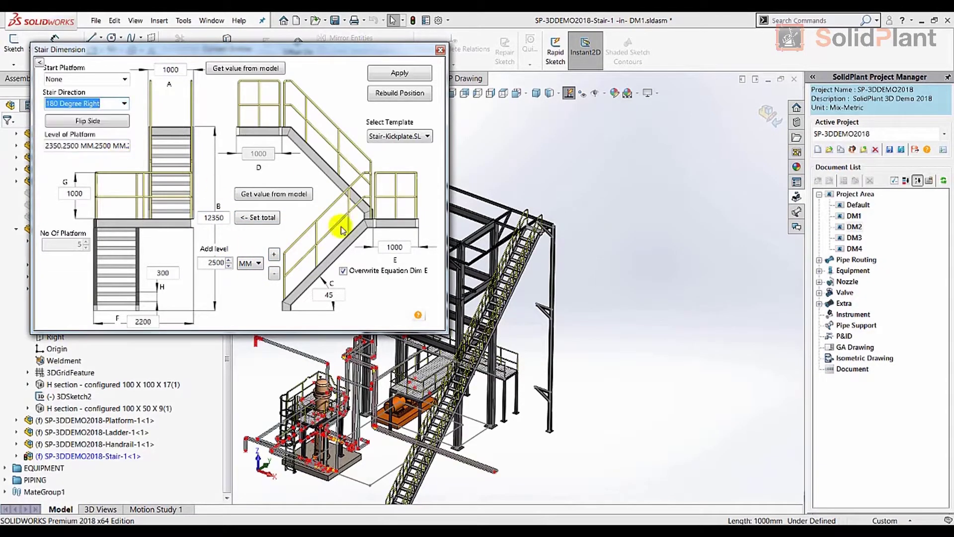
pyautogui.click(400, 136)
pyautogui.click(407, 160)
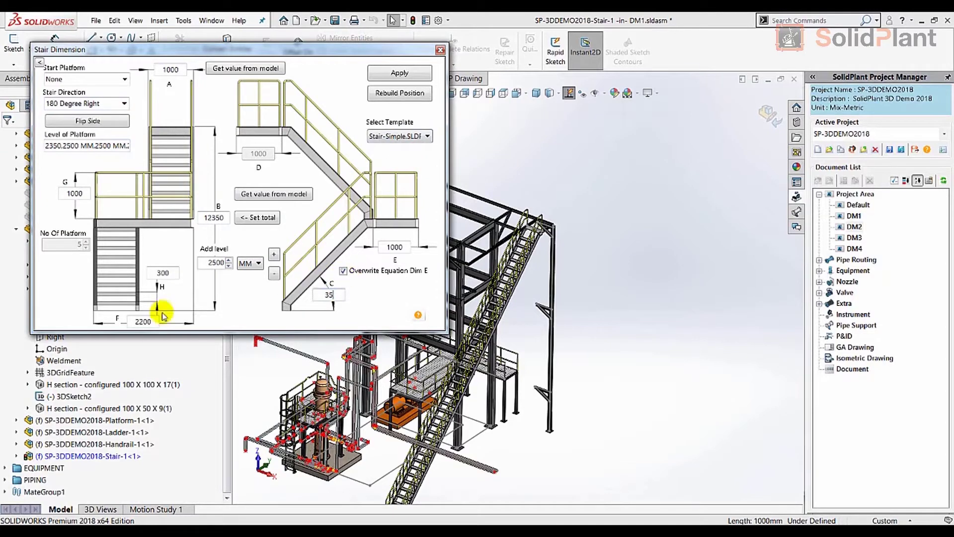
pyautogui.click(389, 99)
pyautogui.moveTo(372, 57); pyautogui.dragTo(352, 27)
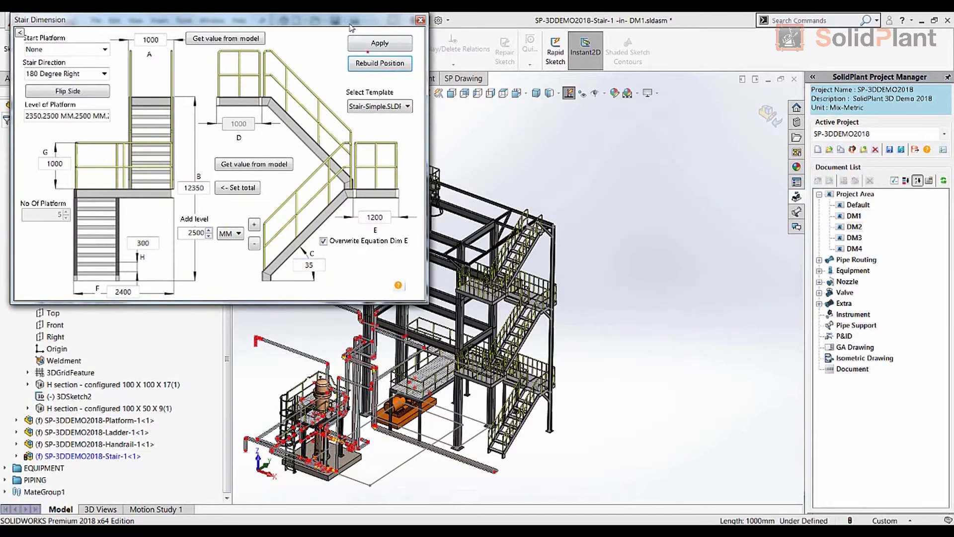
pyautogui.click(421, 20)
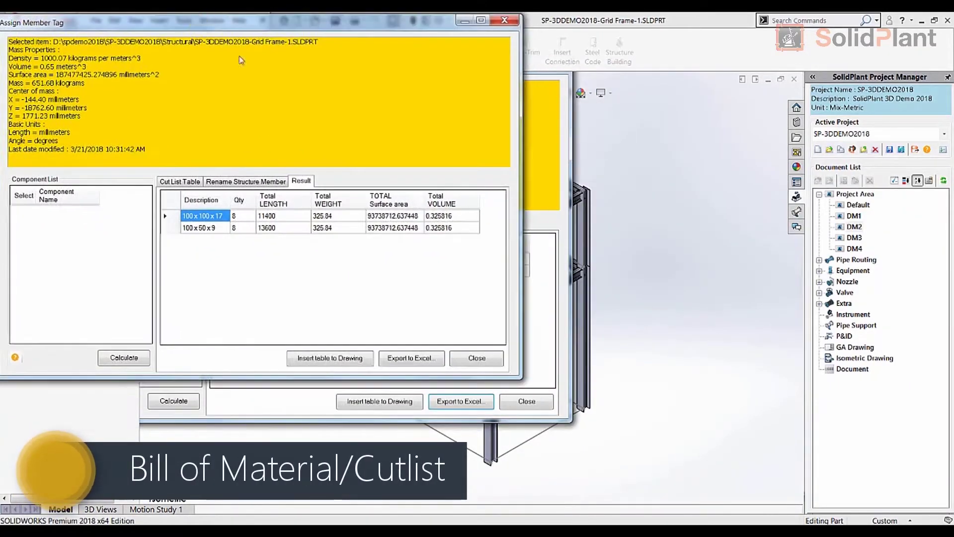
# Export the 100x100x17 and 100x50x9 cut list to PARTLIST.xls.
pyautogui.click(423, 359)
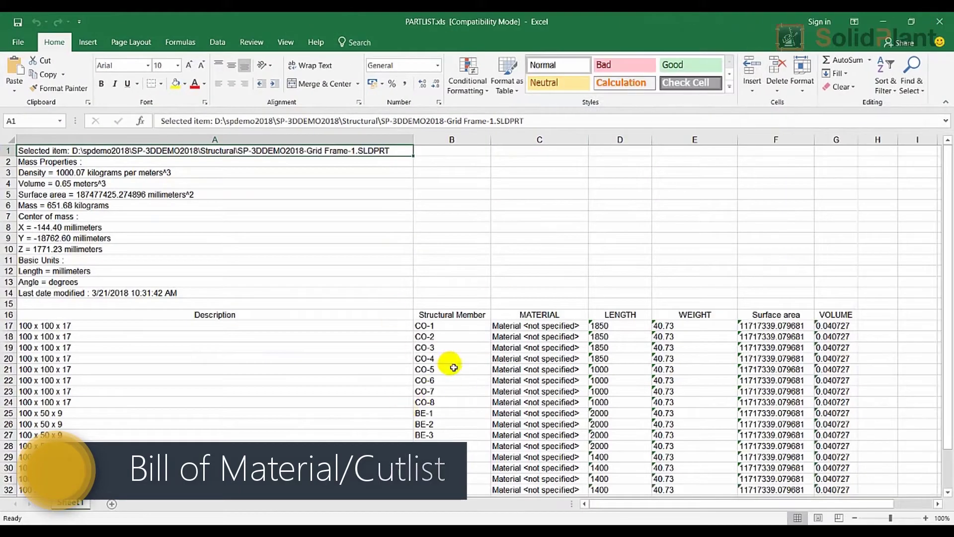
pyautogui.scroll(-4, 454, 367)
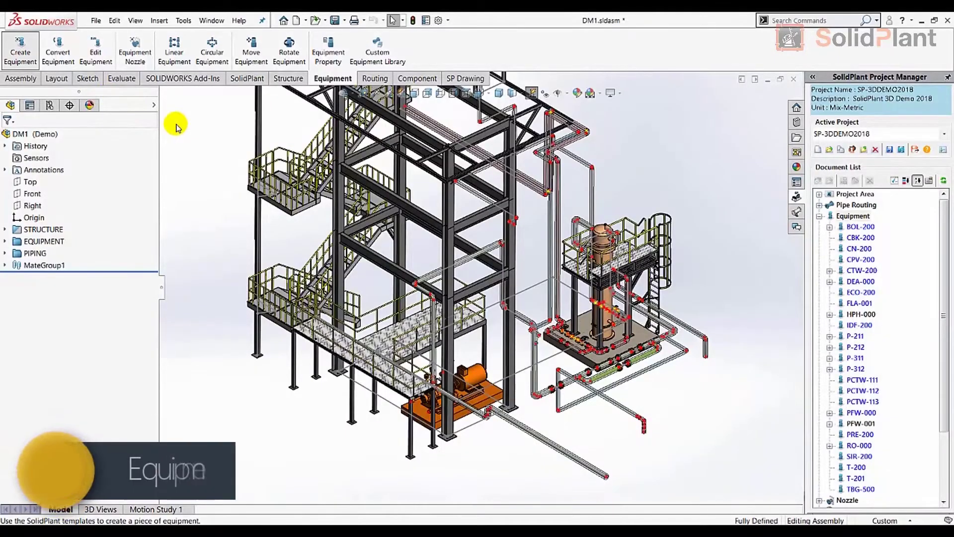
# Create pump P-100A and rebuild it with edited dimensions.
pyautogui.click(327, 206)
pyautogui.click(323, 230)
pyautogui.click(589, 352)
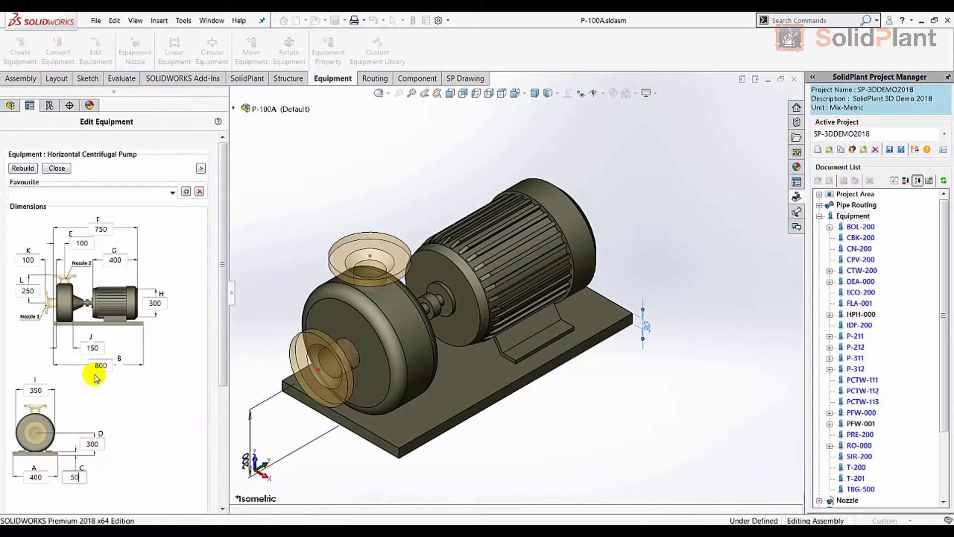
pyautogui.click(21, 168)
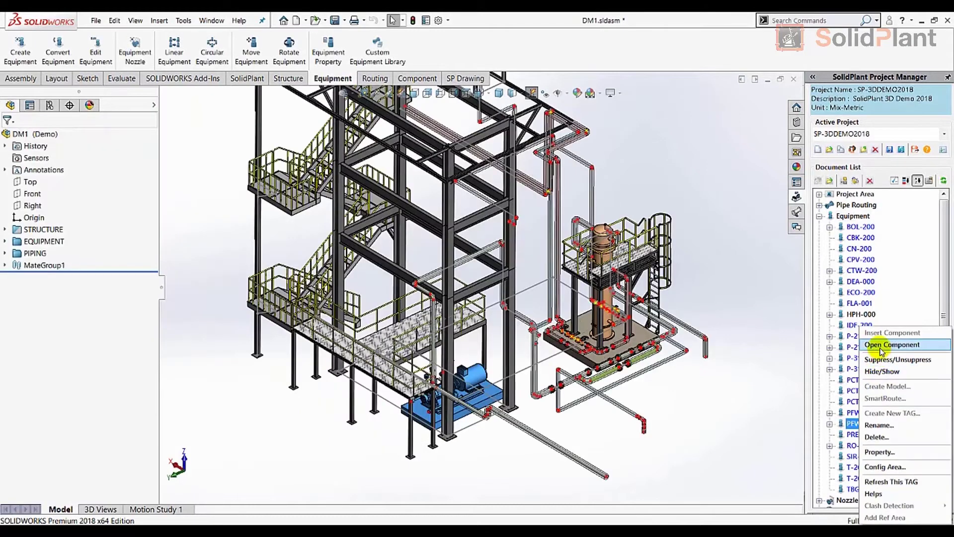
# Open the PFW-001 pump component, inspect it from another angle, and keep all documents.
pyautogui.click(868, 343)
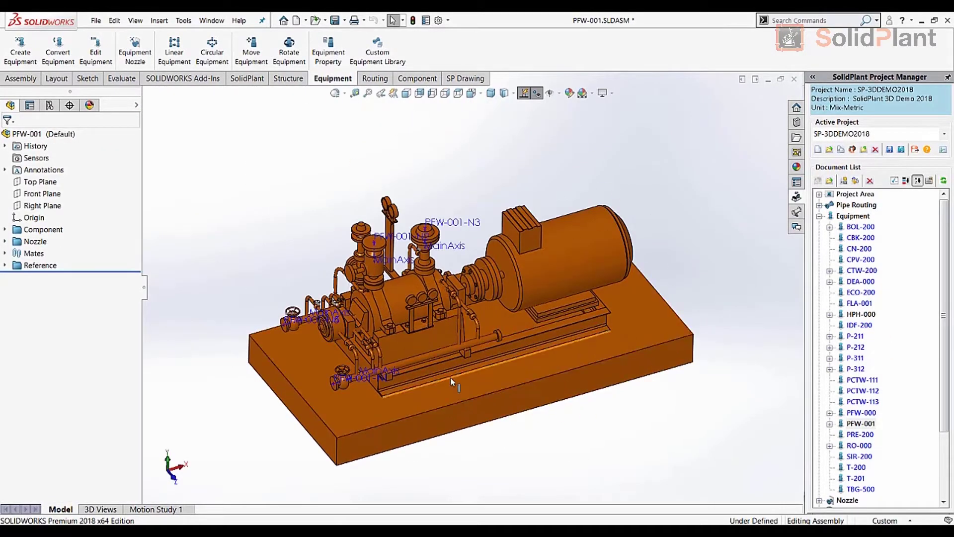
pyautogui.moveTo(455, 388)
pyautogui.mouseDown(button='middle')
pyautogui.moveTo(395, 376)
pyautogui.moveTo(455, 375)
pyautogui.mouseUp(button='middle')
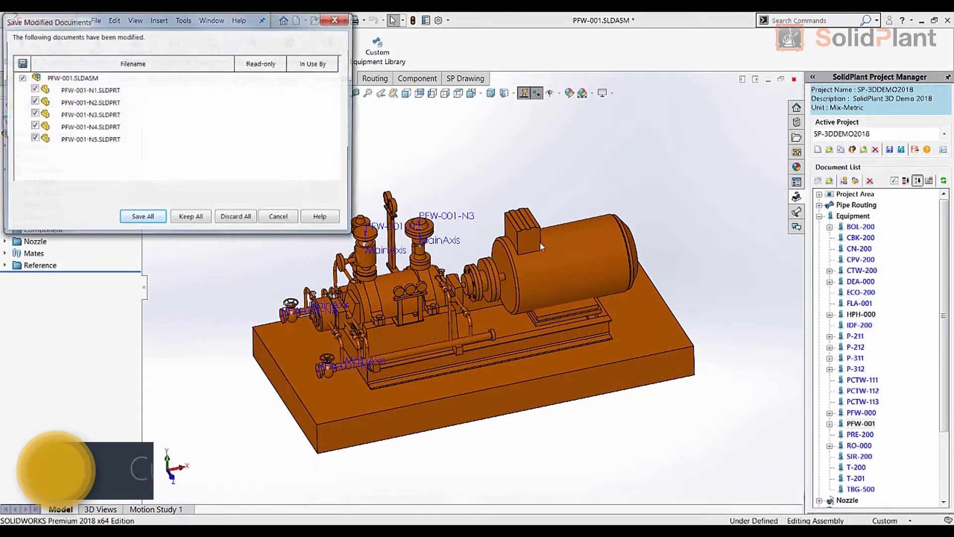
pyautogui.click(191, 216)
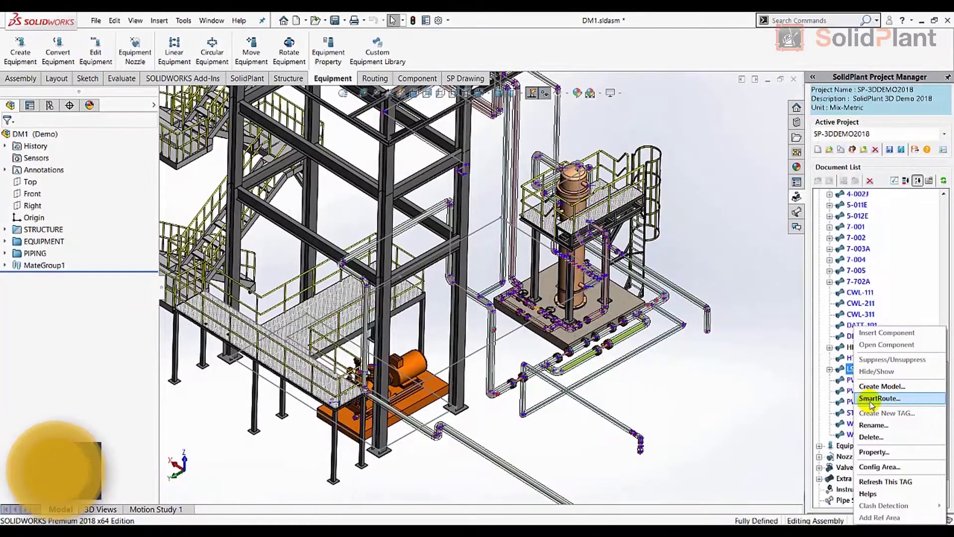
# SmartRoute line LSP001 from PFW-001-N2 to HPH-000-N1 and browse to alternative 03 of 08.
pyautogui.click(870, 396)
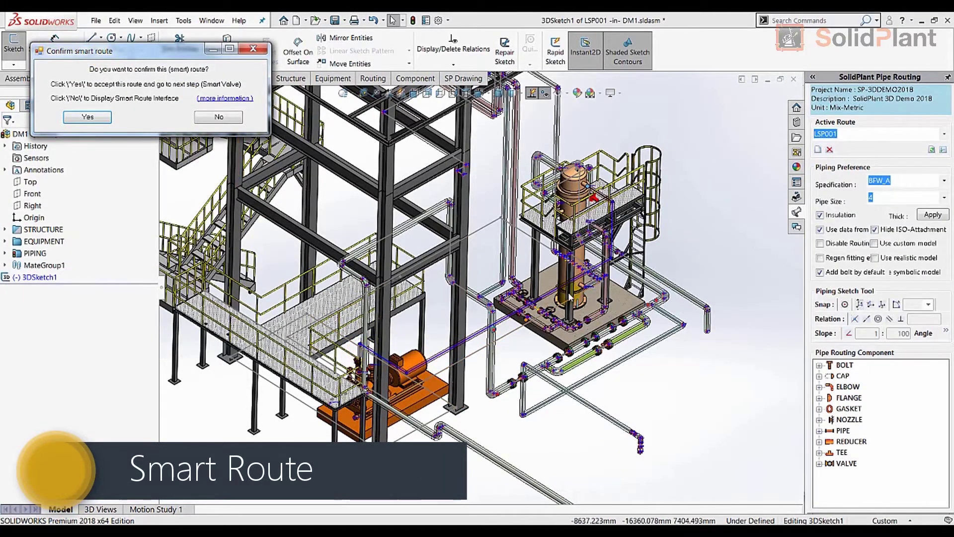
pyautogui.click(211, 117)
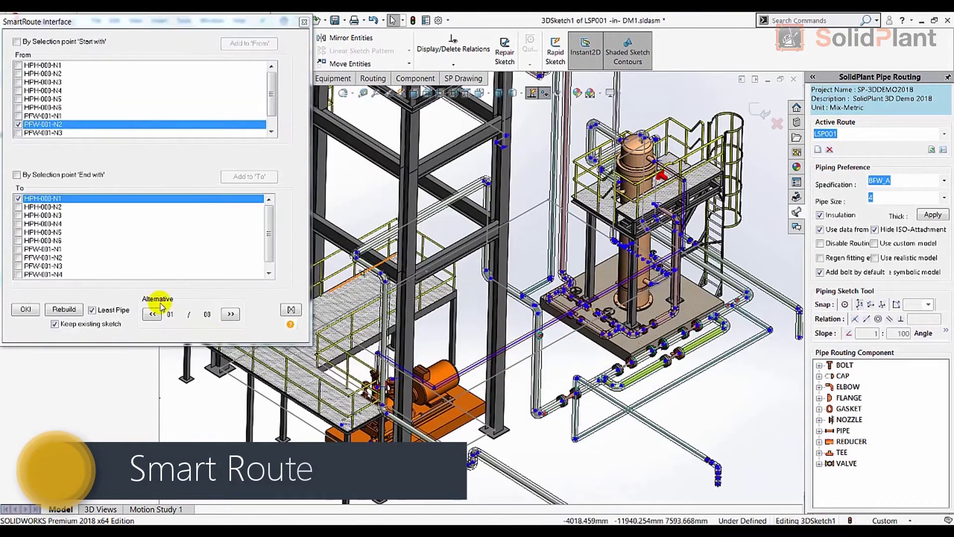
pyautogui.click(230, 313)
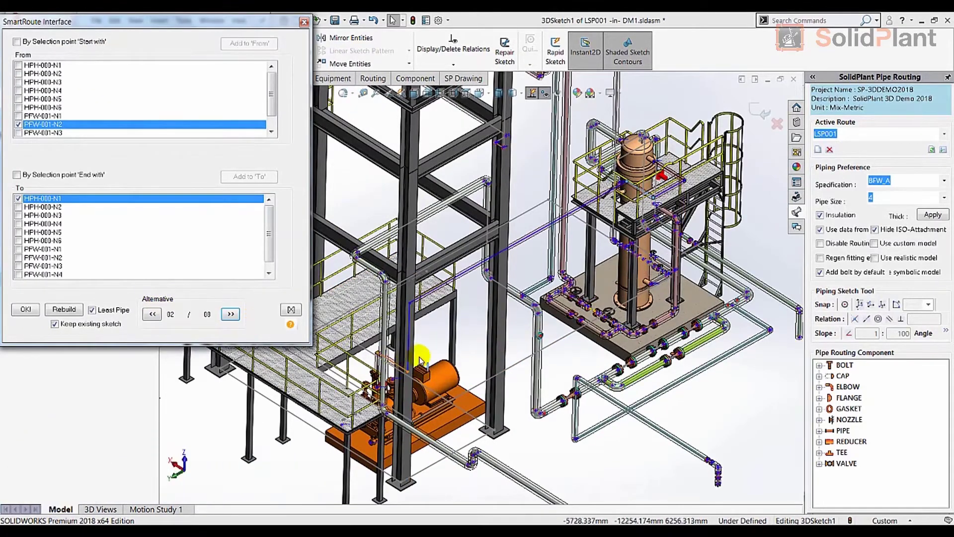
pyautogui.click(242, 315)
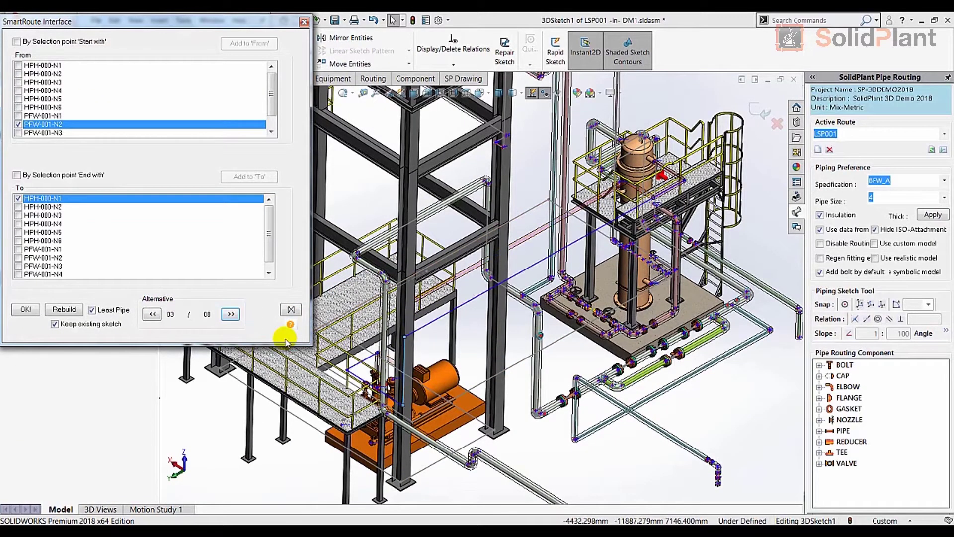
# Insert the GA001 gate valve on the LSP001 pipe.
pyautogui.click(89, 103)
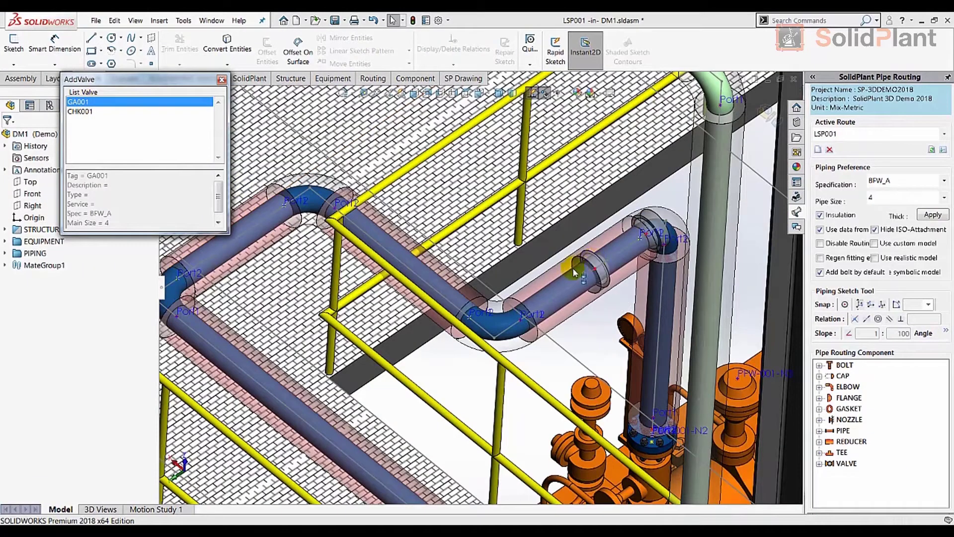
pyautogui.click(562, 283)
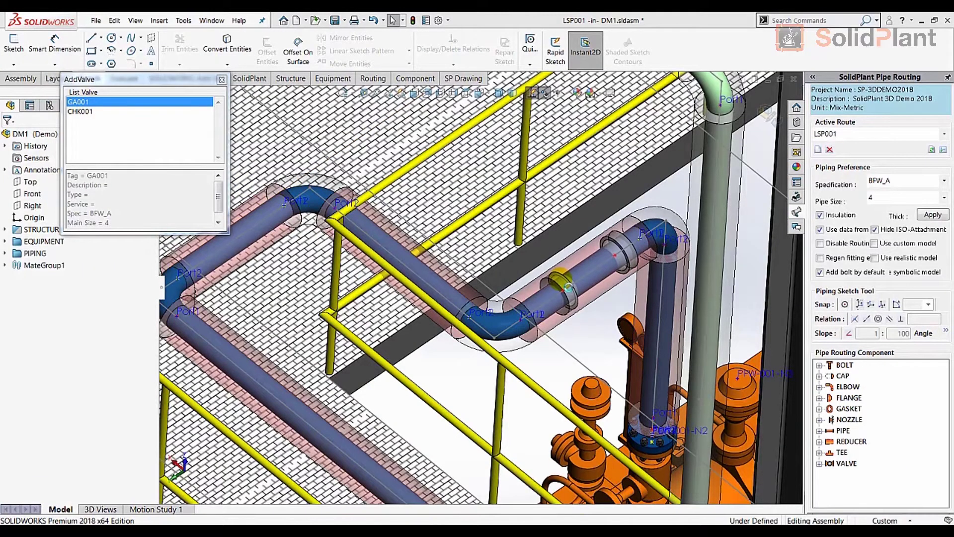
pyautogui.click(524, 293)
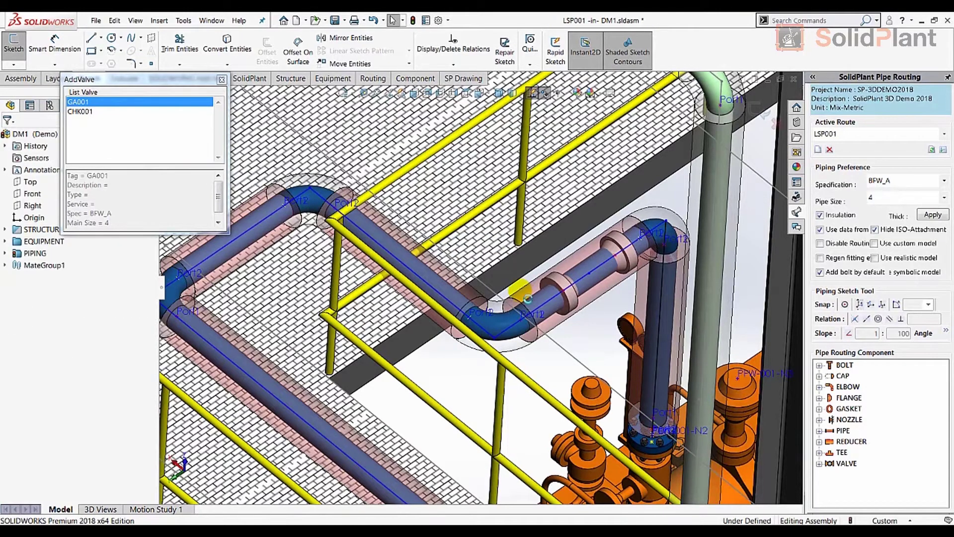
pyautogui.click(520, 293)
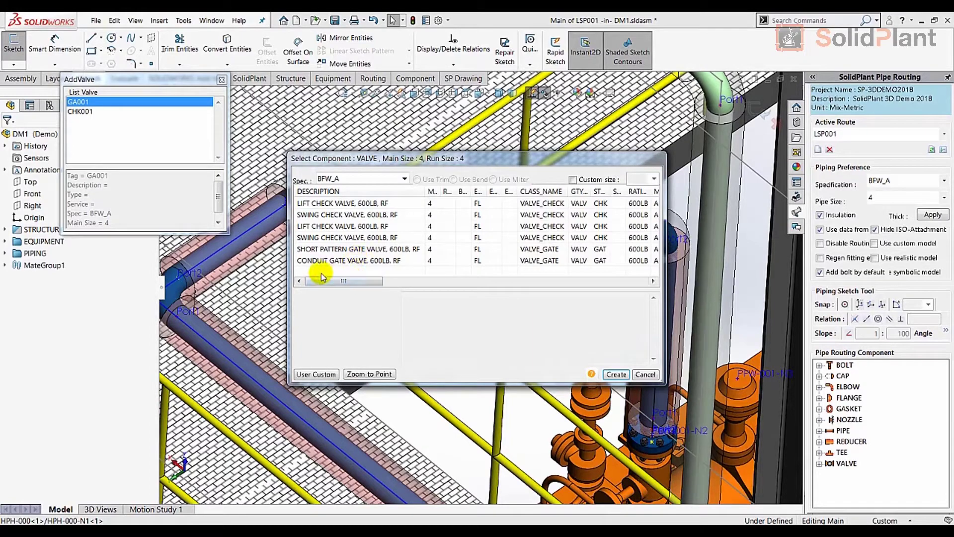
pyautogui.click(338, 249)
pyautogui.click(616, 374)
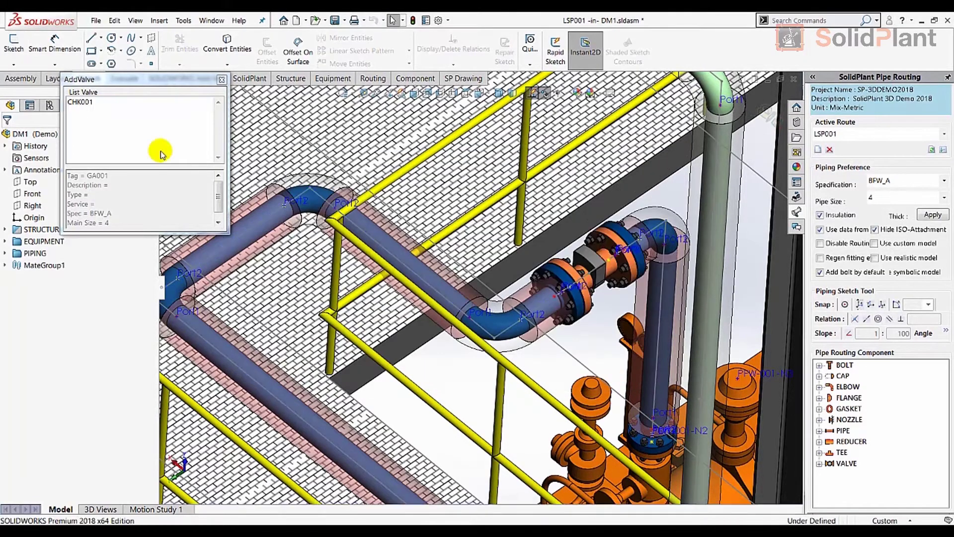
# Insert the CHK001 LIFT CHECK VALVE on the LSP001 pipe.
pyautogui.click(76, 102)
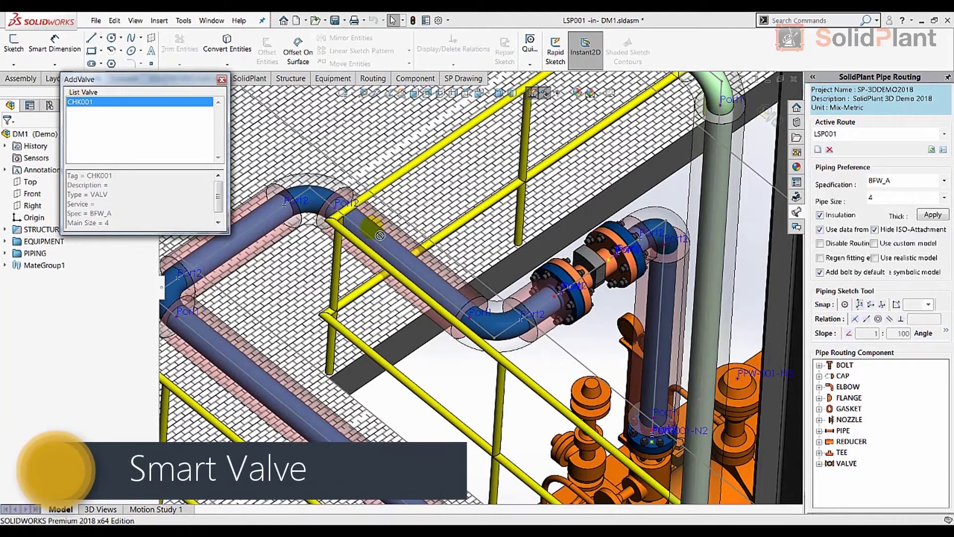
pyautogui.click(401, 255)
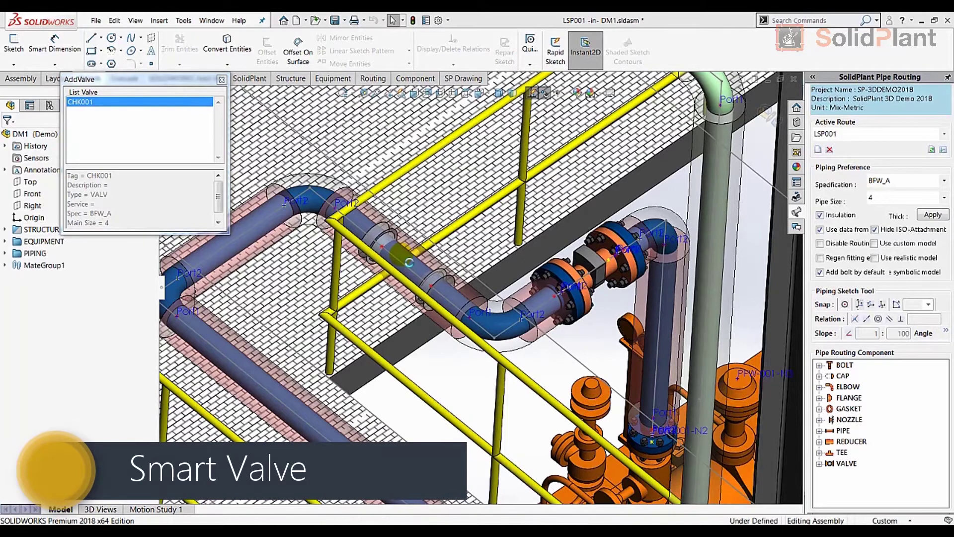
pyautogui.click(531, 290)
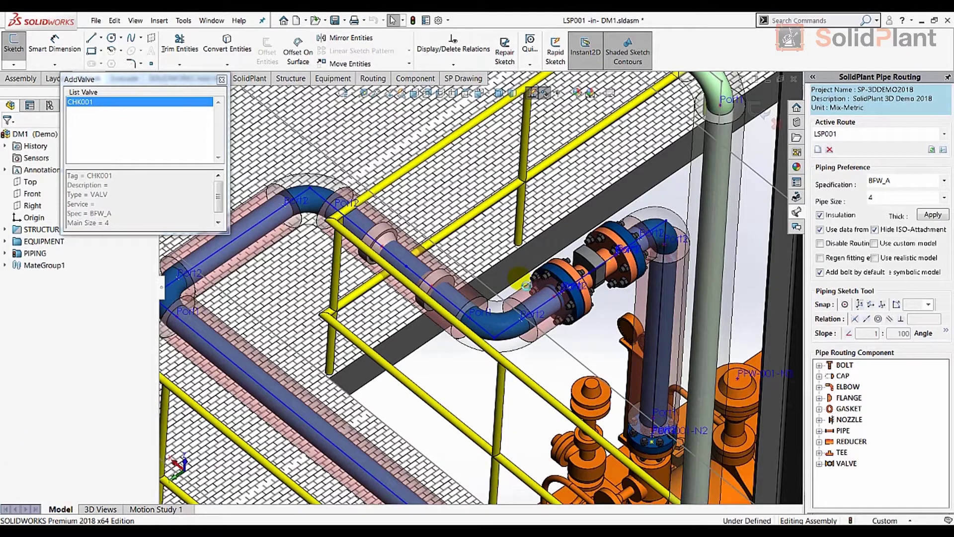
pyautogui.click(517, 282)
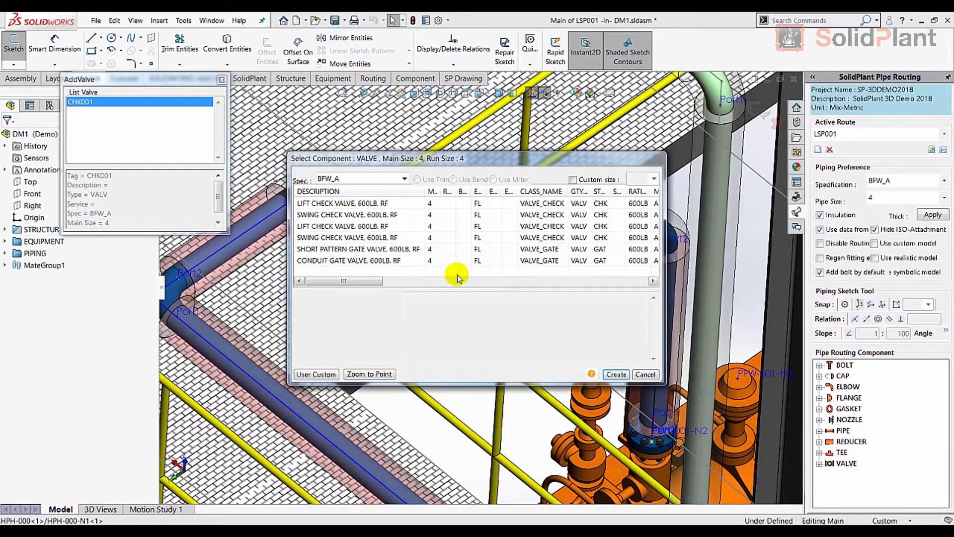
pyautogui.click(347, 204)
pyautogui.click(616, 374)
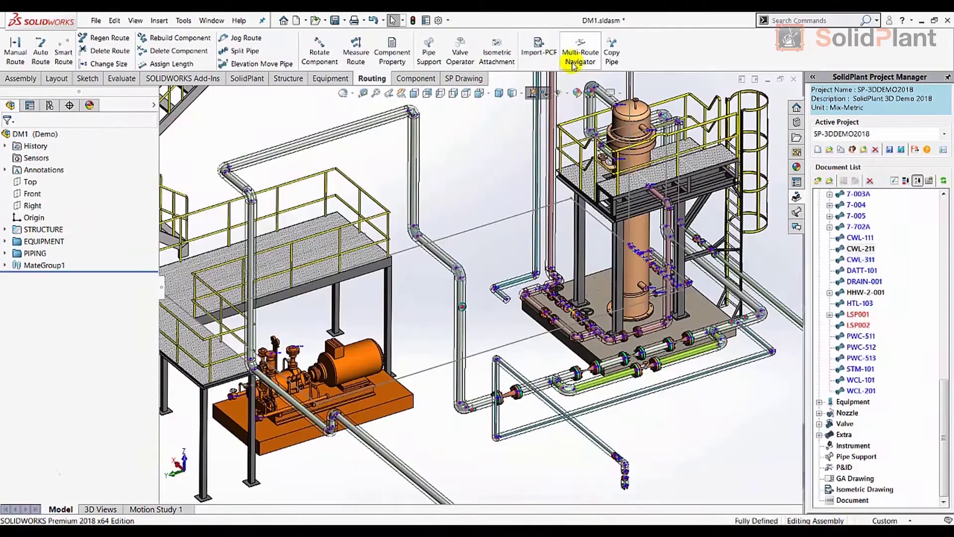
# Mark LSP002 for routing in the all-routes overview and preview LSP001's next route alternative.
pyautogui.click(576, 55)
pyautogui.click(109, 225)
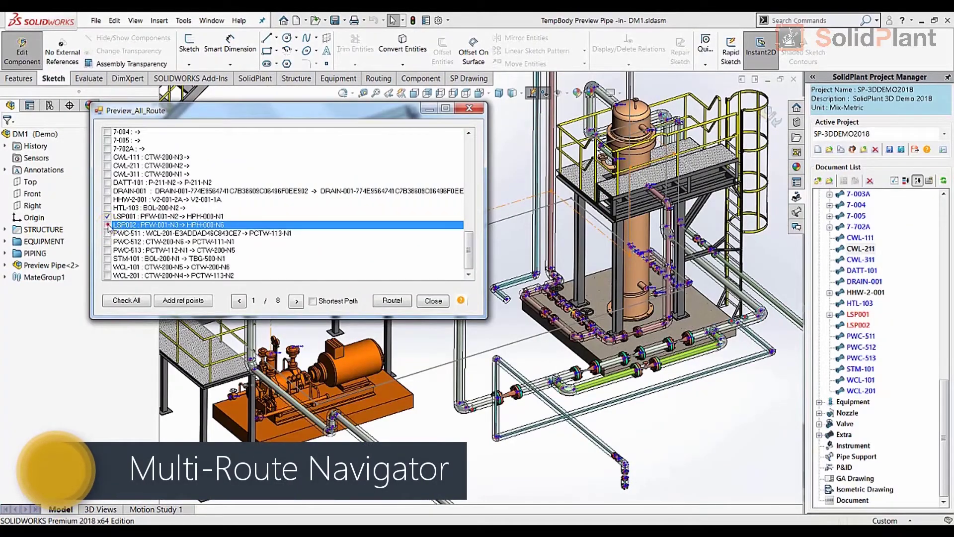
pyautogui.click(392, 300)
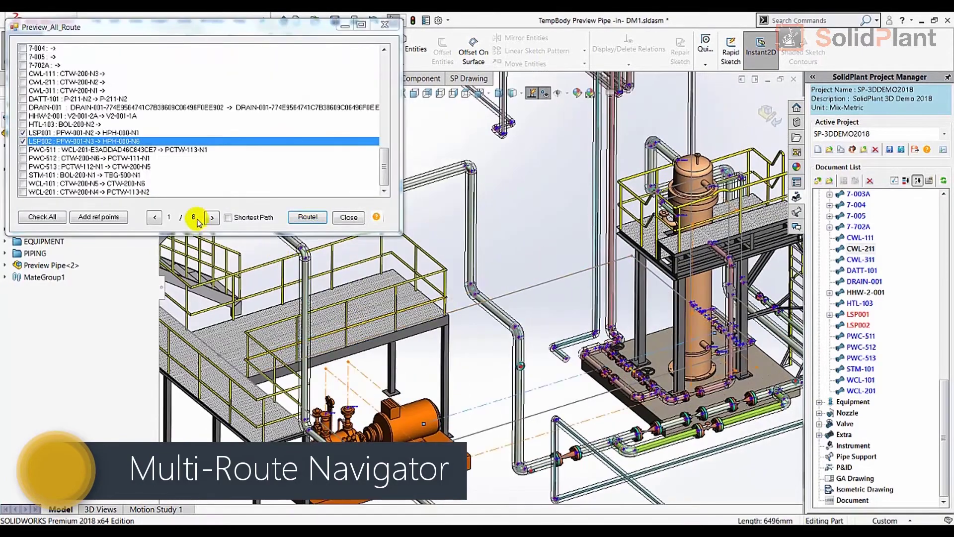
pyautogui.click(45, 133)
pyautogui.click(212, 217)
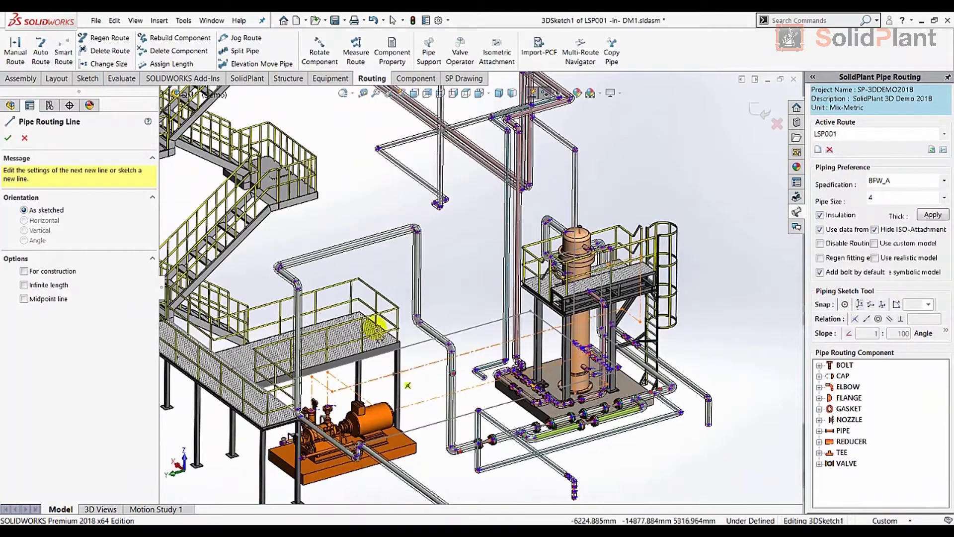
# Finish the route line, select its connected chain, and exit the sketch to rebuild pipes.
pyautogui.press('Escape')
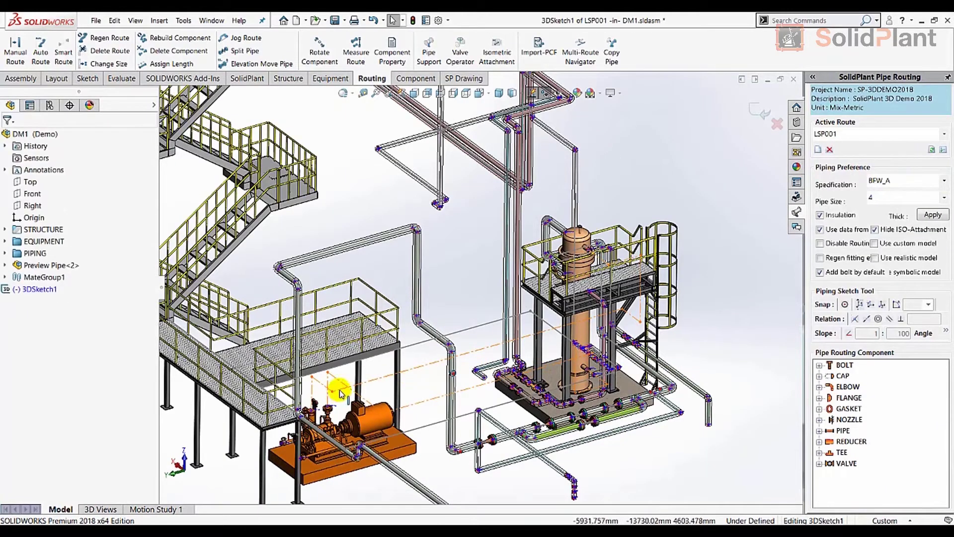
pyautogui.rightClick(316, 383)
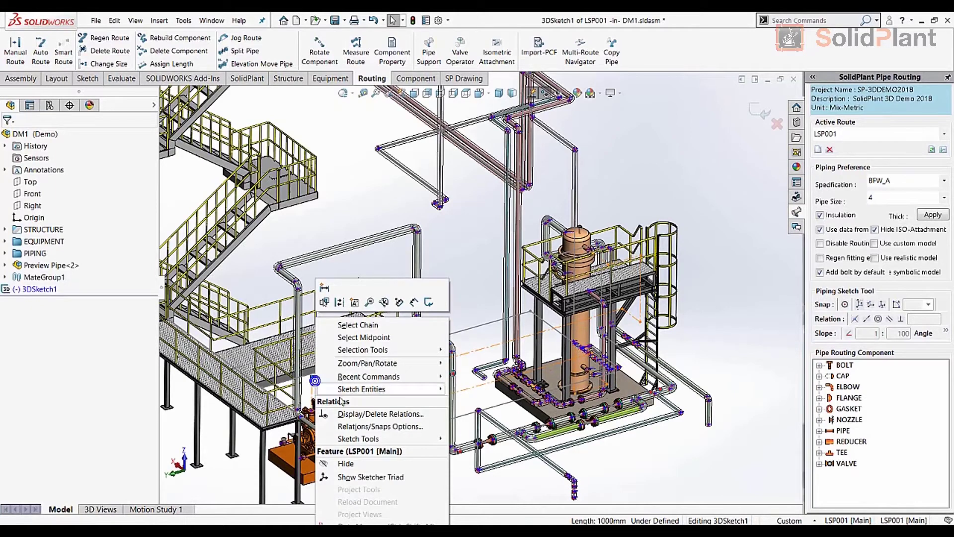
pyautogui.click(381, 329)
pyautogui.rightClick(338, 390)
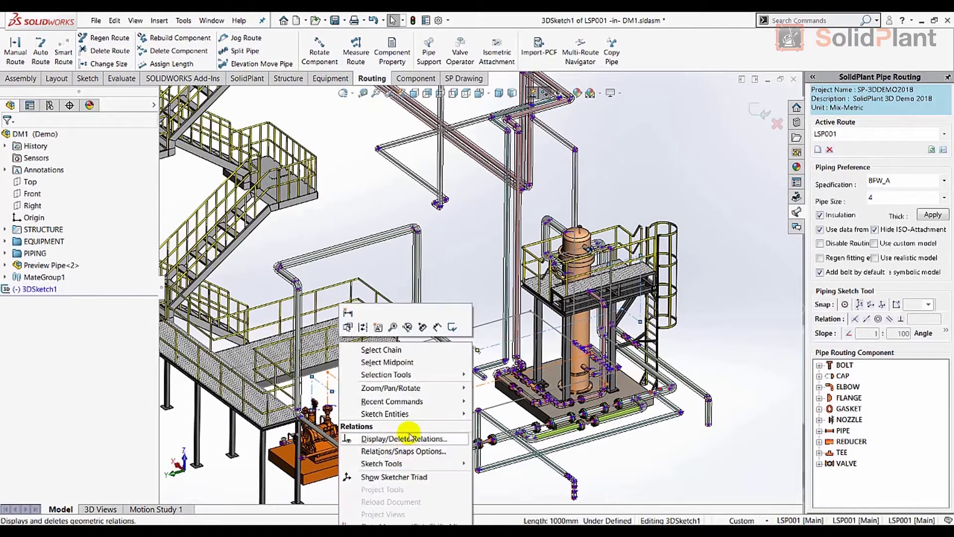
pyautogui.moveTo(413, 464)
pyautogui.click(506, 465)
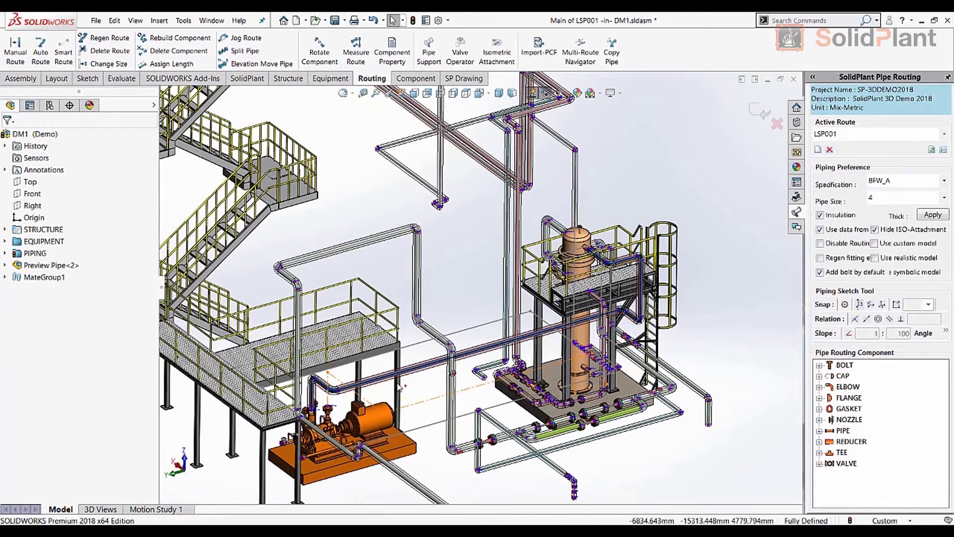
# Change the pipe loop leg length to 600.
pyautogui.scroll(10, 382, 402)
pyautogui.doubleClick(616, 209)
pyautogui.write('6')
pyautogui.press('Return')
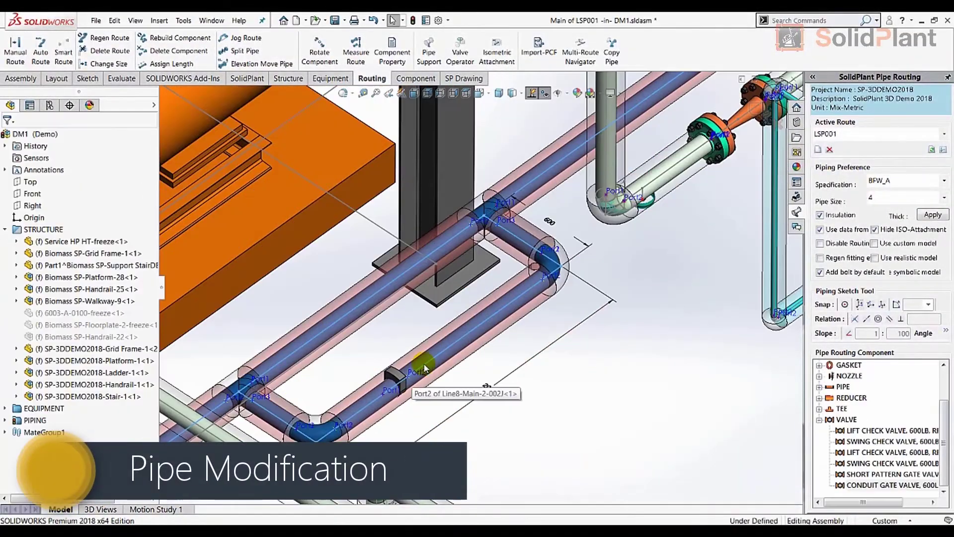
# Place a gate valve tagged GA001 on Port2 of the pipe.
pyautogui.click(424, 368)
pyautogui.click(408, 191)
pyautogui.click(383, 212)
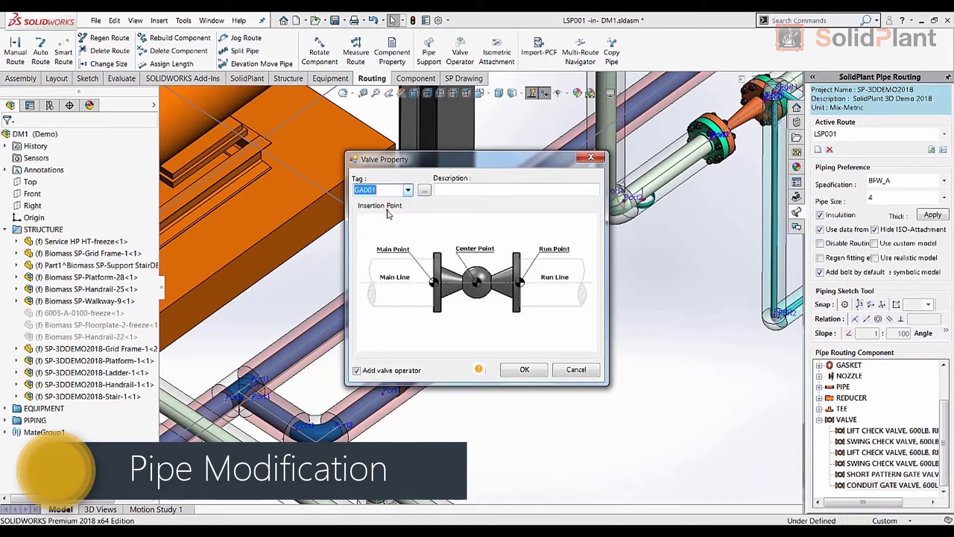
pyautogui.click(522, 369)
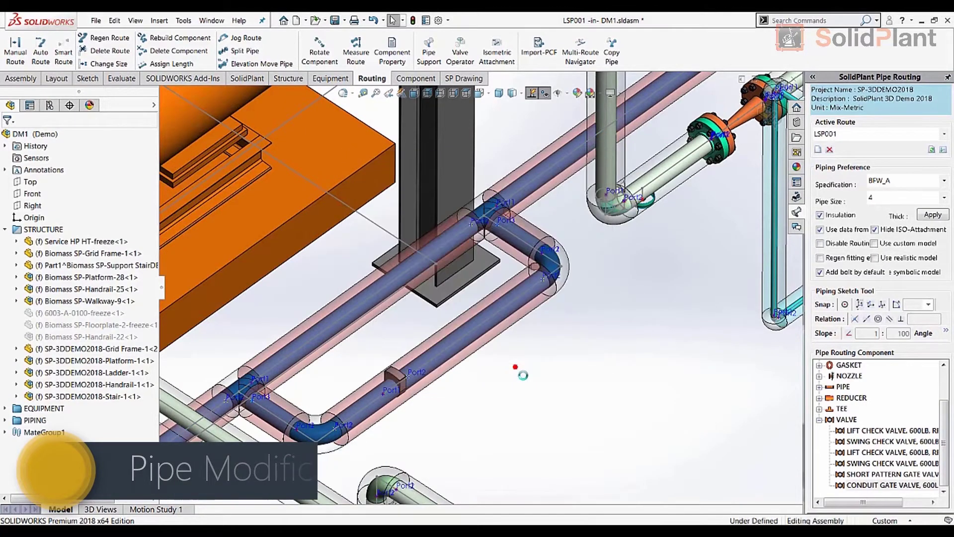
pyautogui.click(528, 287)
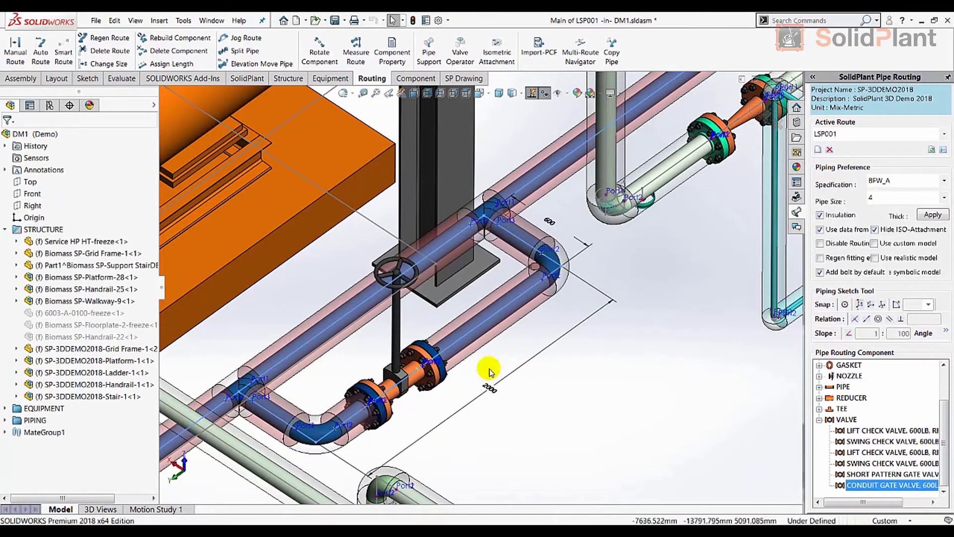
# Support the pipe with a PIPE SHOE B pipe support.
pyautogui.click(428, 49)
pyautogui.moveTo(178, 293); pyautogui.dragTo(187, 291)
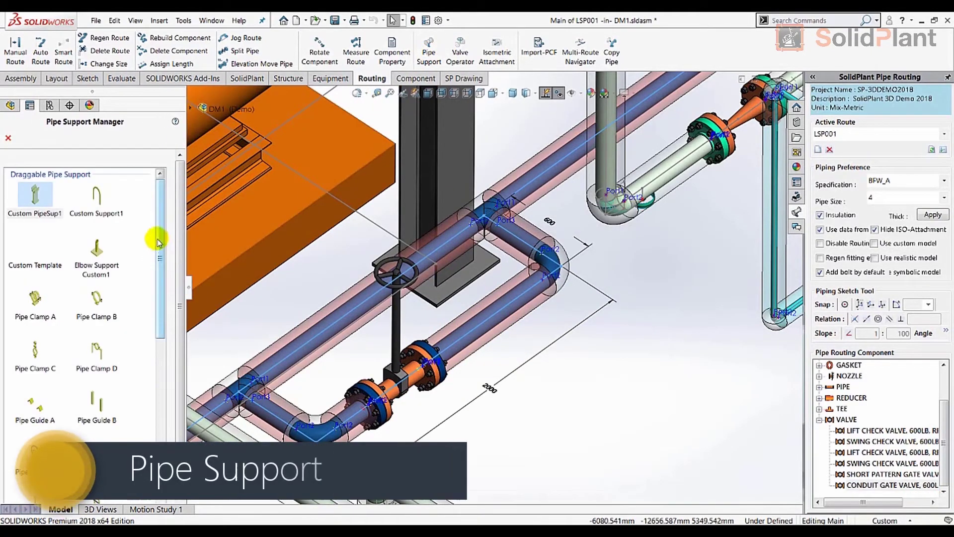
pyautogui.moveTo(155, 239); pyautogui.dragTo(162, 434)
pyautogui.scroll(5, 153, 368)
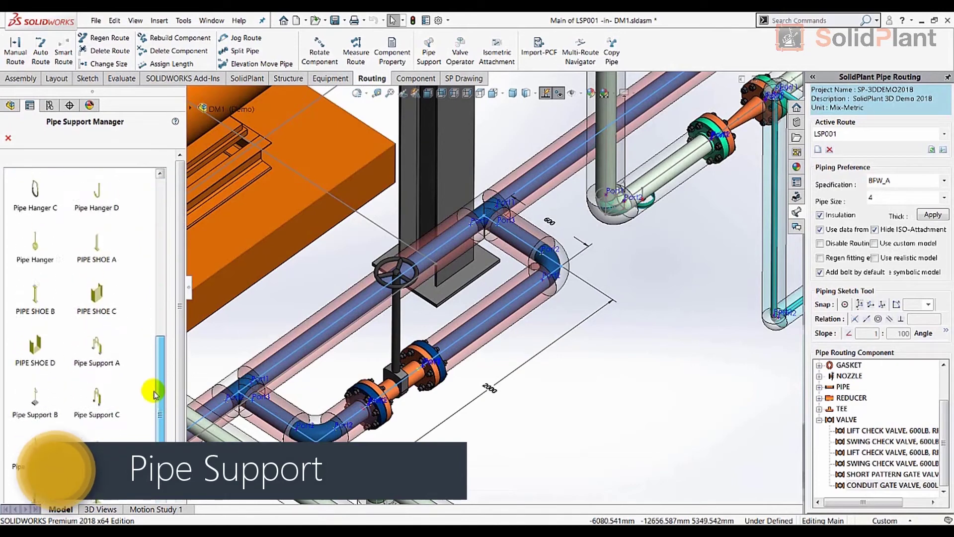
pyautogui.click(35, 383)
pyautogui.click(508, 318)
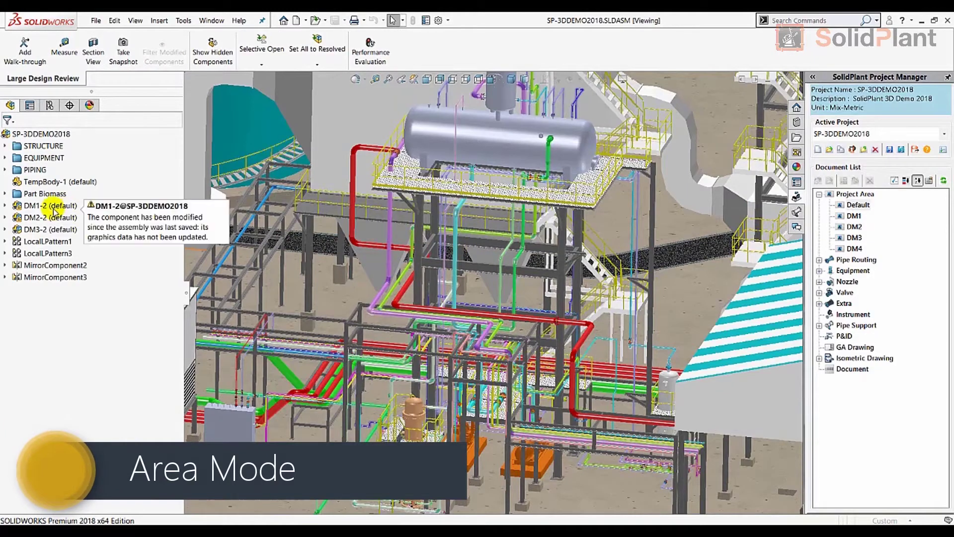
# Update the DM1-2 component graphics, then zoom out and back in to inspect it.
pyautogui.rightClick(56, 212)
pyautogui.click(115, 232)
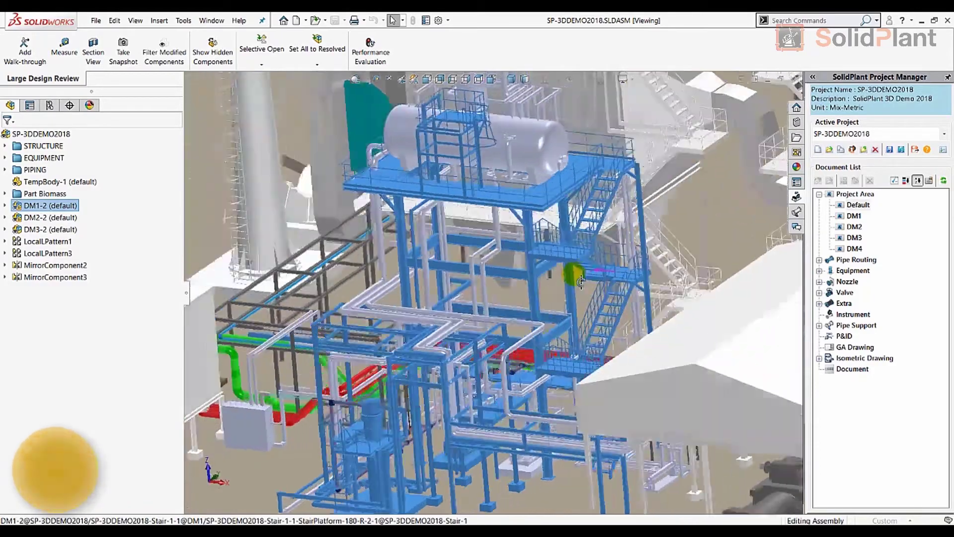
pyautogui.scroll(-10, 581, 281)
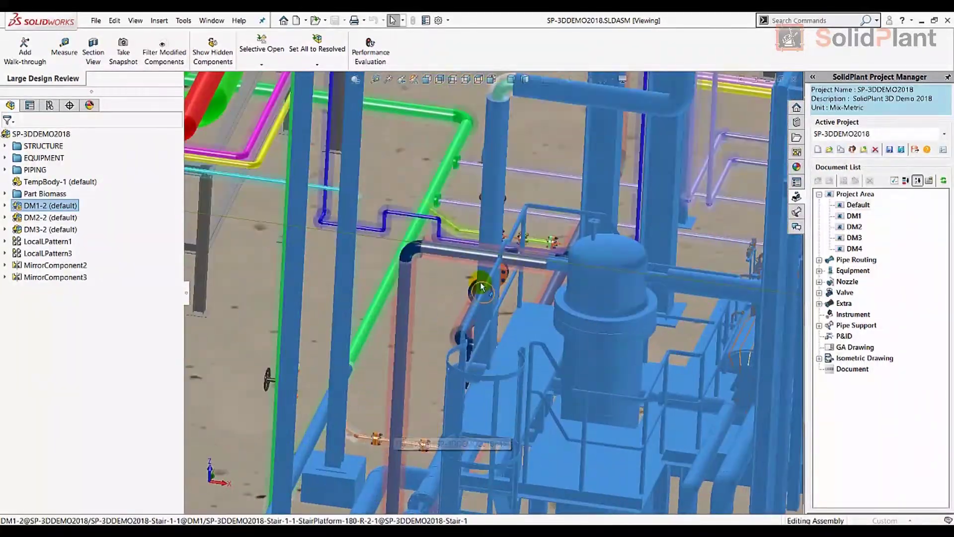
pyautogui.scroll(10, 422, 333)
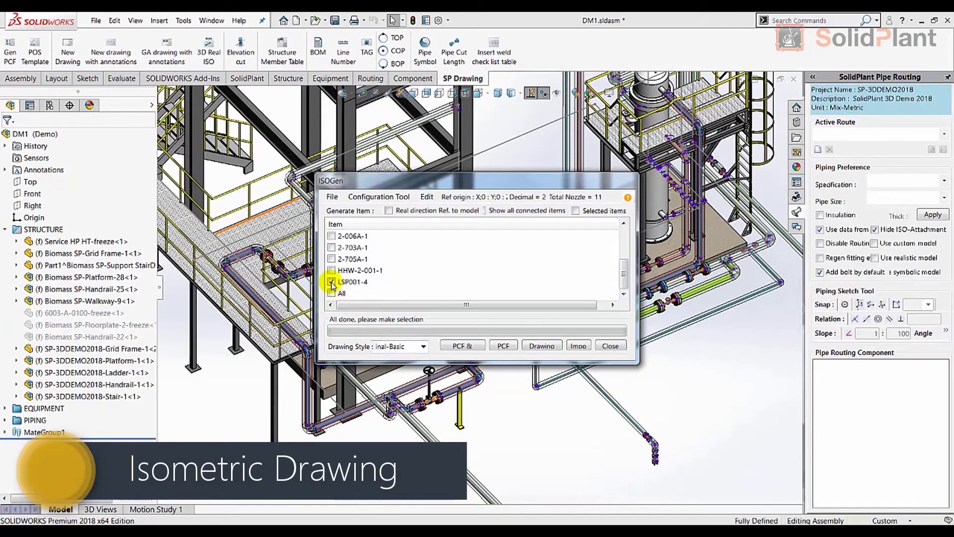
# Dismiss the LSP001 isometric-generated message and zoom through its fabrication and erection material lists.
pyautogui.scroll(2, 512, 280)
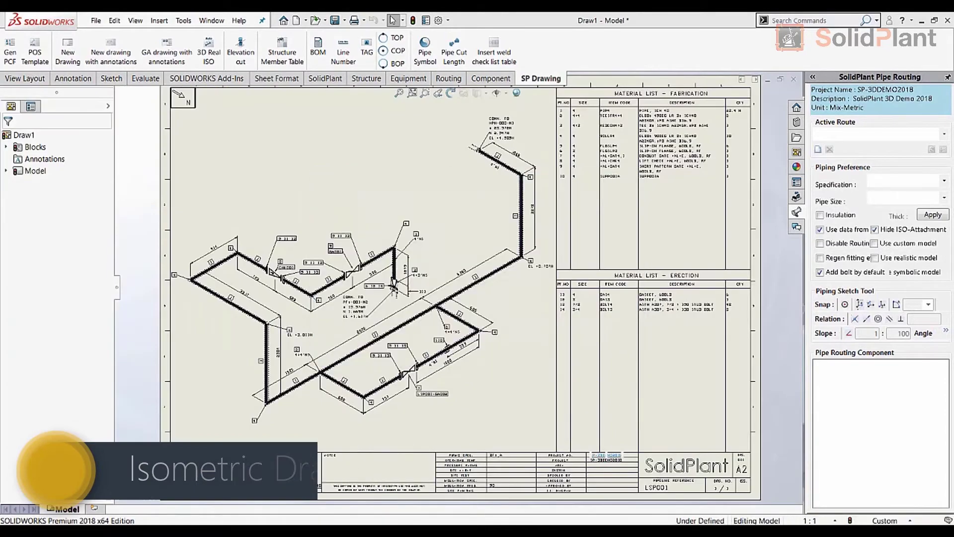
pyautogui.press('Return')
pyautogui.scroll(-6, 347, 311)
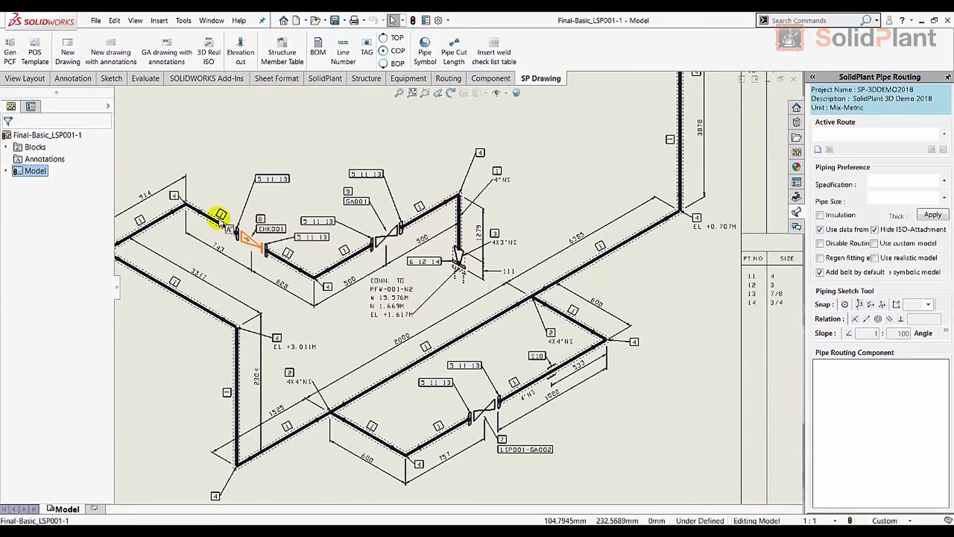
pyautogui.scroll(3, 559, 315)
pyautogui.scroll(-3, 305, 269)
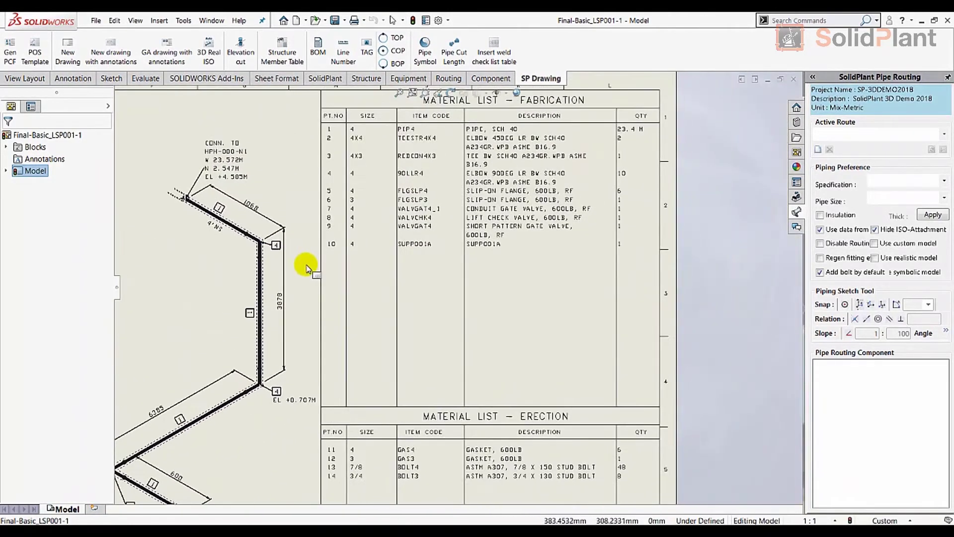
pyautogui.scroll(1, 497, 231)
pyautogui.scroll(-3, 495, 233)
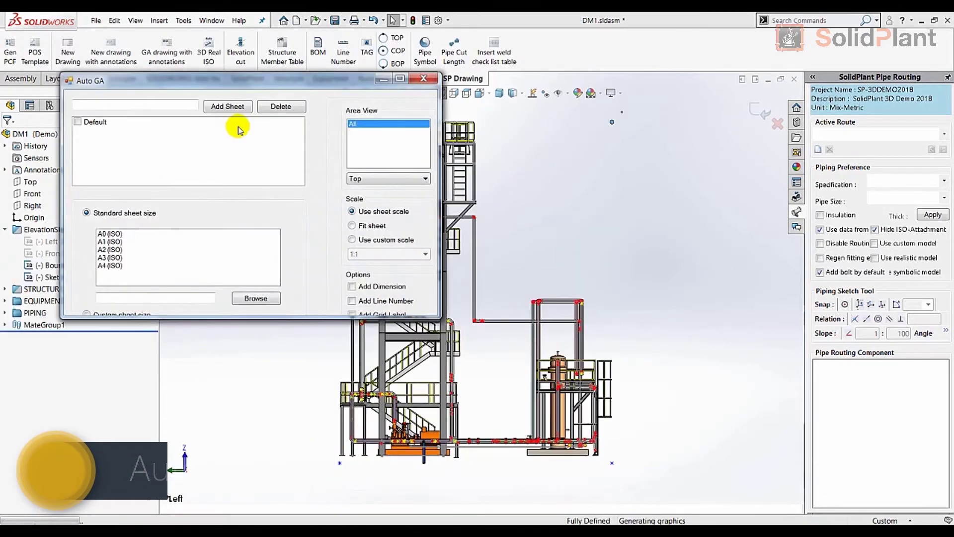
# Enlarge the Auto GA window, accept the finished DM1 drawing, and pan to the equipment piping.
pyautogui.moveTo(440, 315); pyautogui.dragTo(567, 405)
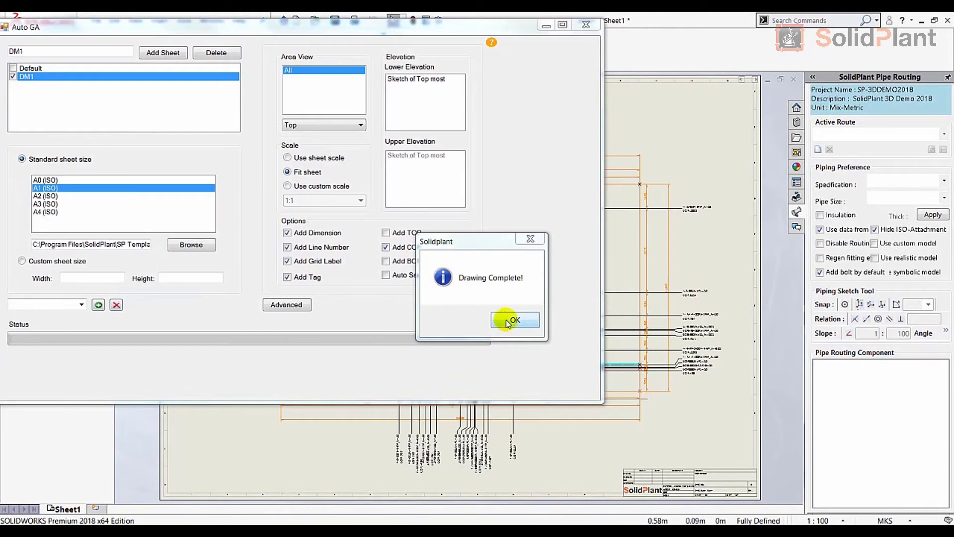
pyautogui.click(514, 320)
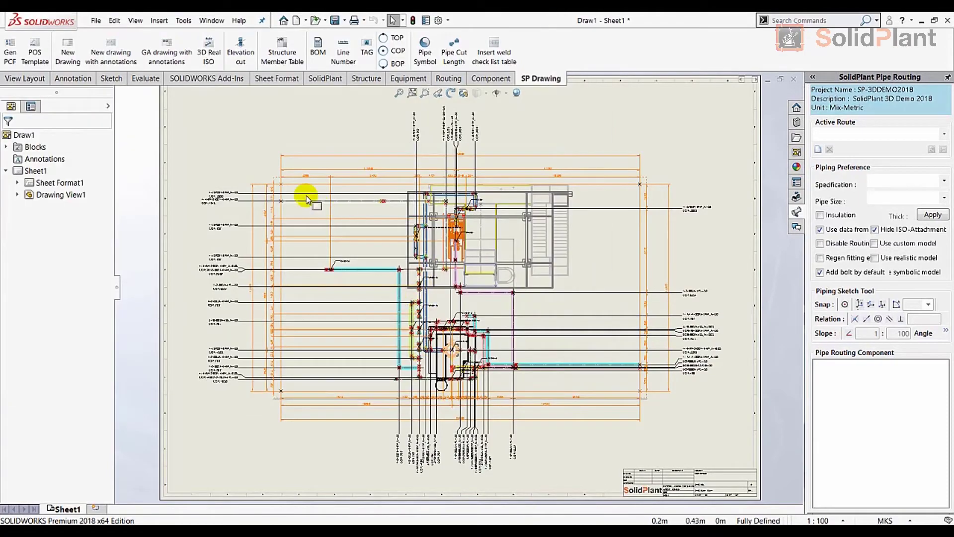
pyautogui.scroll(-4, 308, 199)
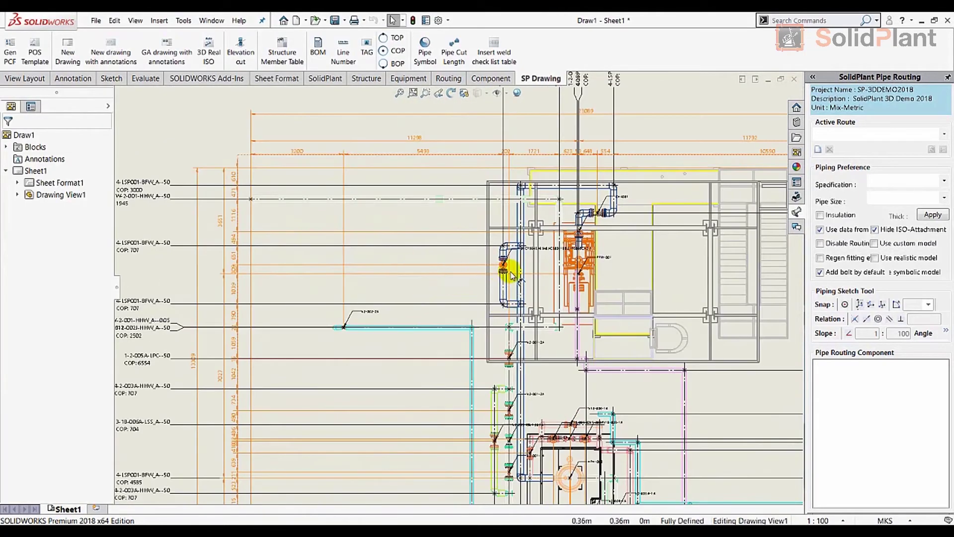
pyautogui.moveTo(434, 275)
pyautogui.mouseDown(button='middle')
pyautogui.moveTo(448, 175)
pyautogui.moveTo(426, 255)
pyautogui.moveTo(494, 266)
pyautogui.moveTo(329, 378)
pyautogui.mouseUp(button='middle')
pyautogui.scroll(5, 418, 343)
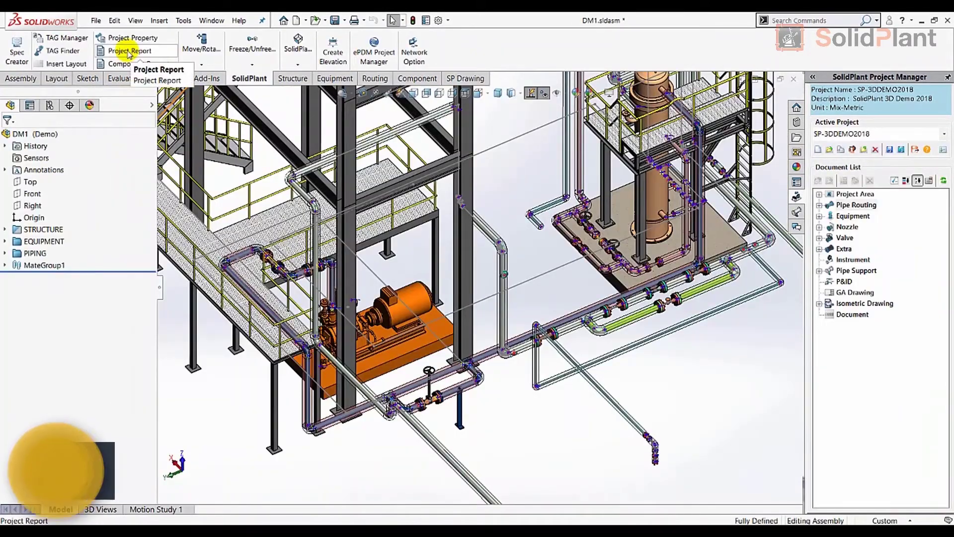
# Open the DM1 project BOM and toggle Equipment and Piping filters, ending with both shown.
pyautogui.click(128, 50)
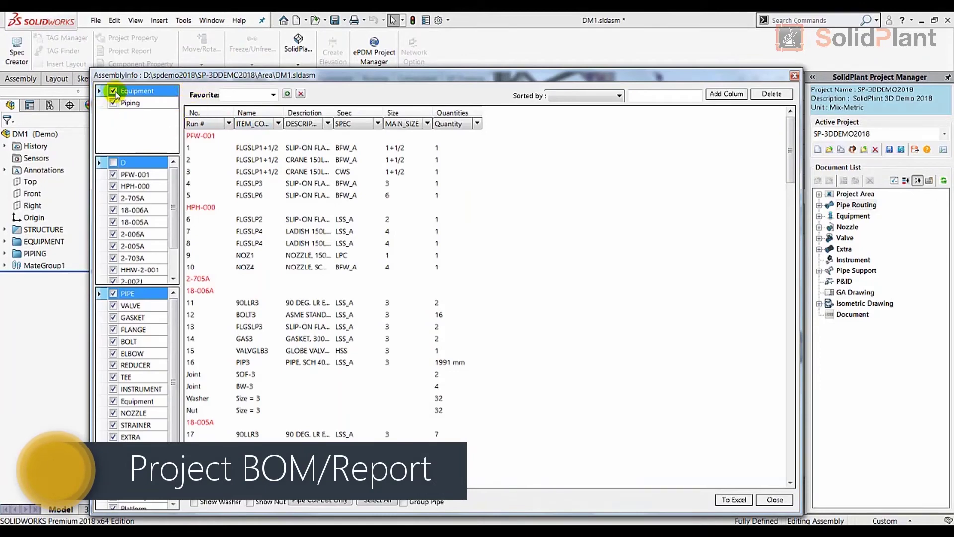
pyautogui.click(114, 91)
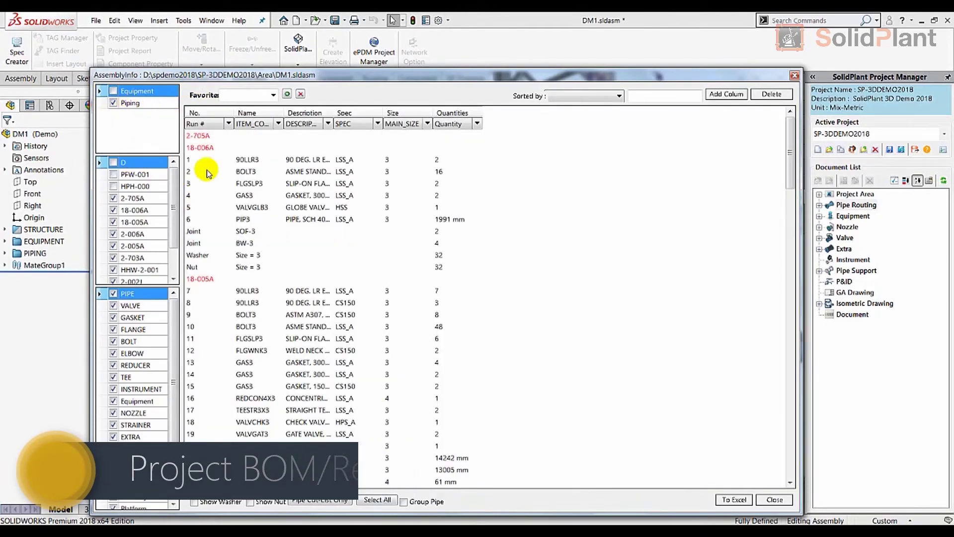
pyautogui.click(114, 91)
pyautogui.click(114, 103)
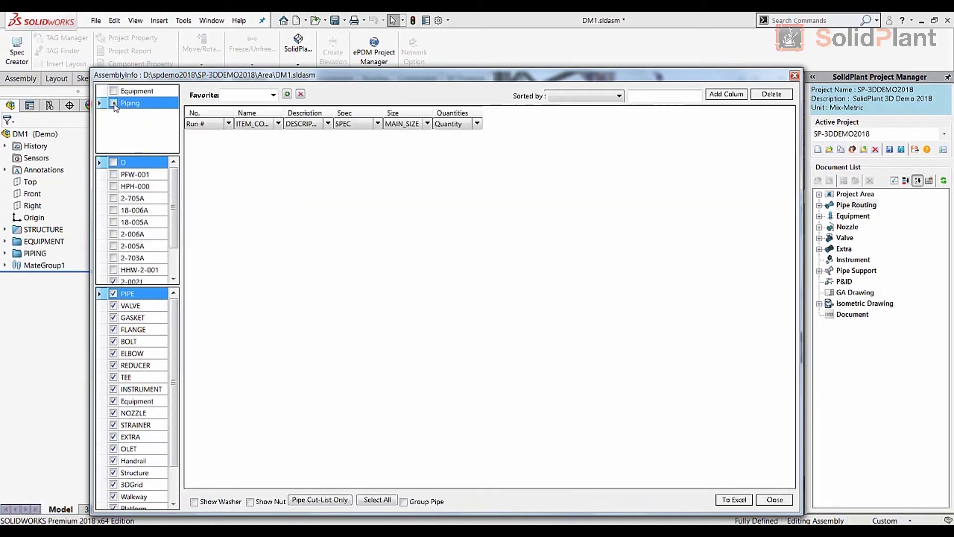
pyautogui.click(114, 92)
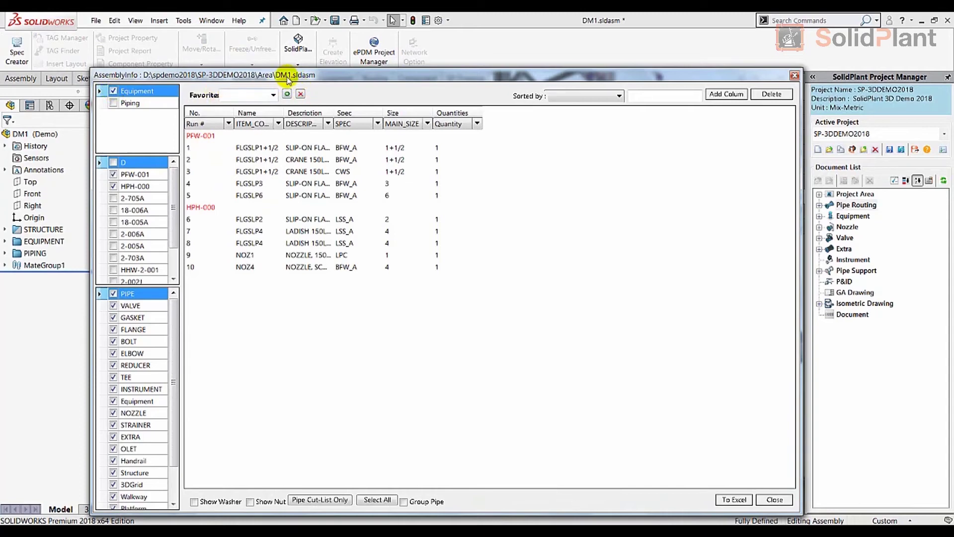
pyautogui.click(115, 105)
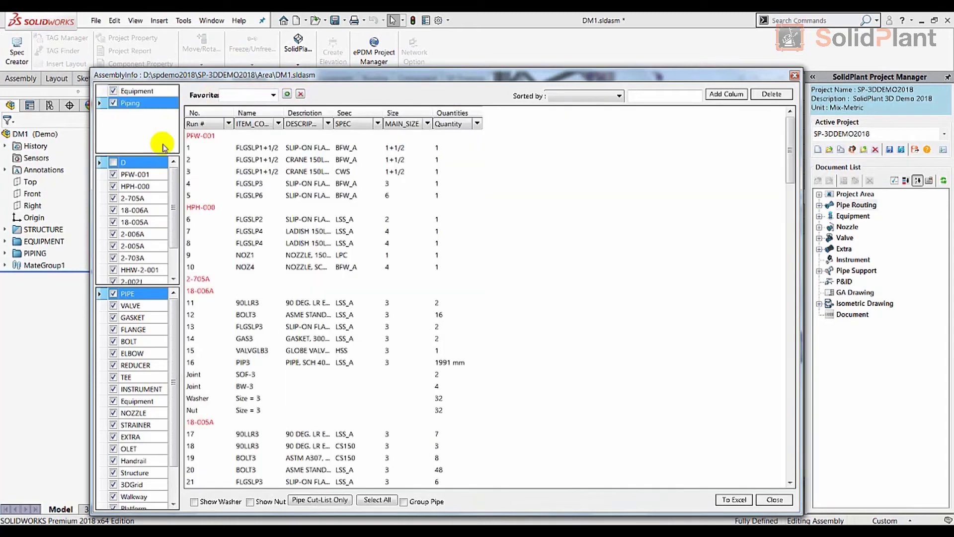